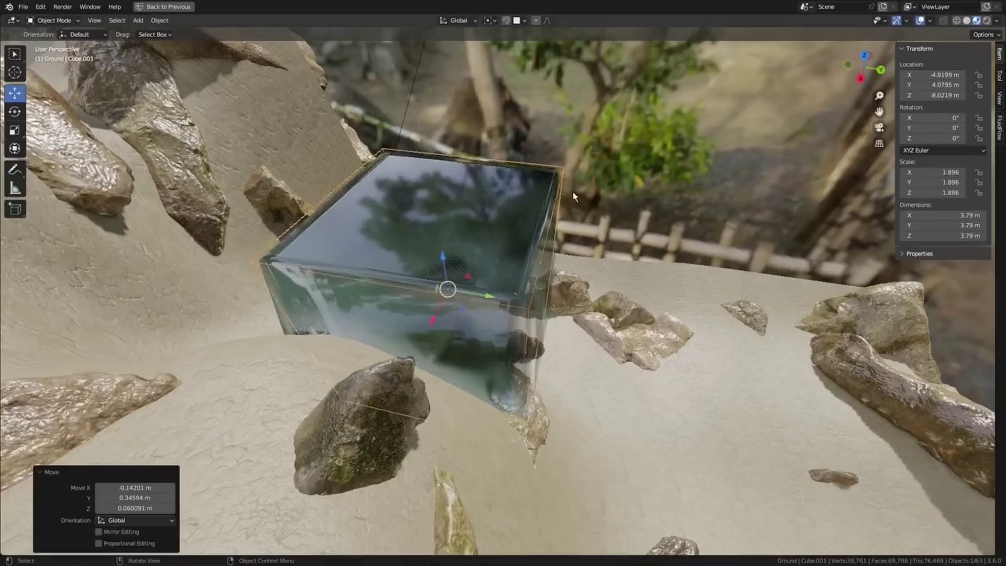
Add a Points node to the geometry node tree, placed before the Group Output node
key("space")
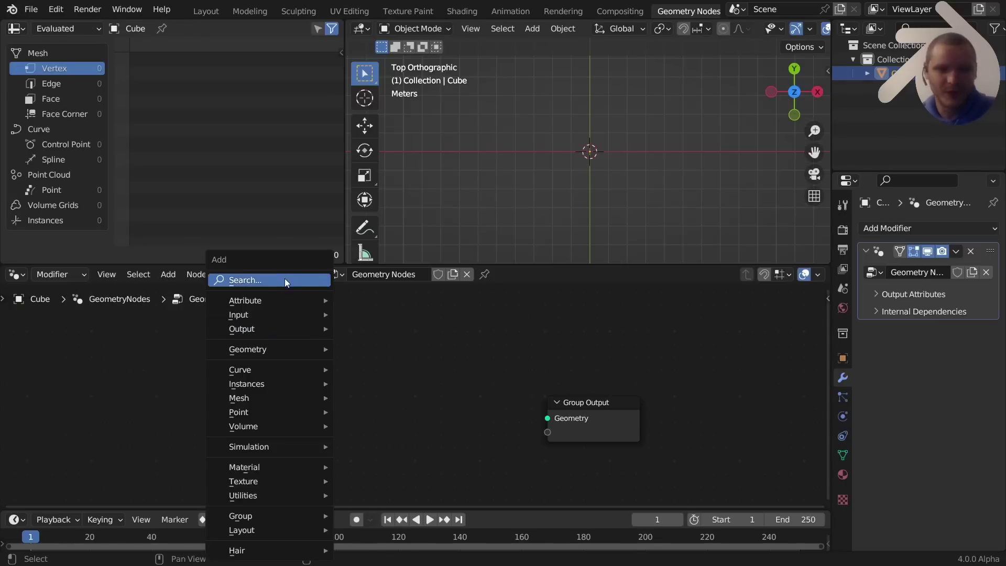
type("point")
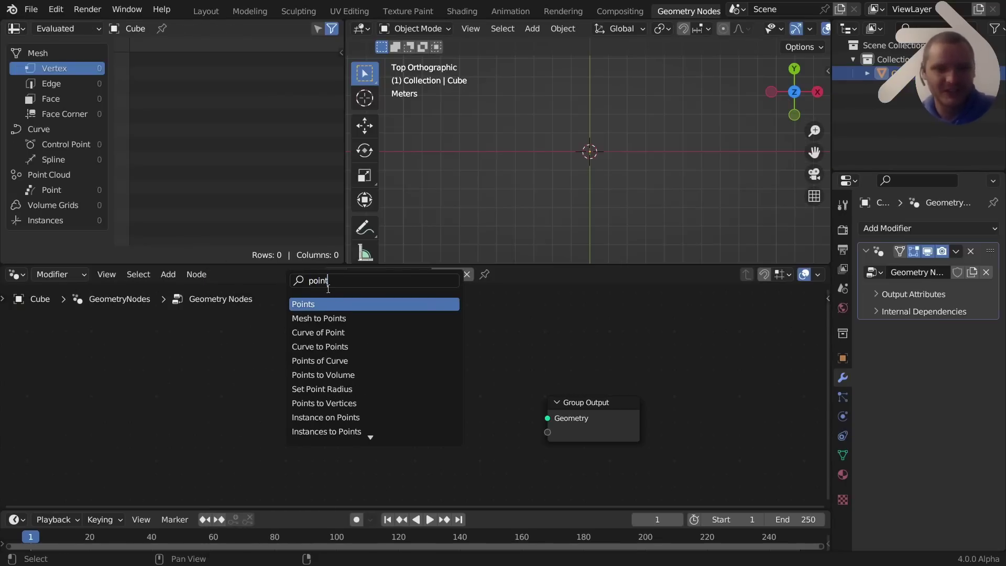
key("Return")
left_click(286, 379)
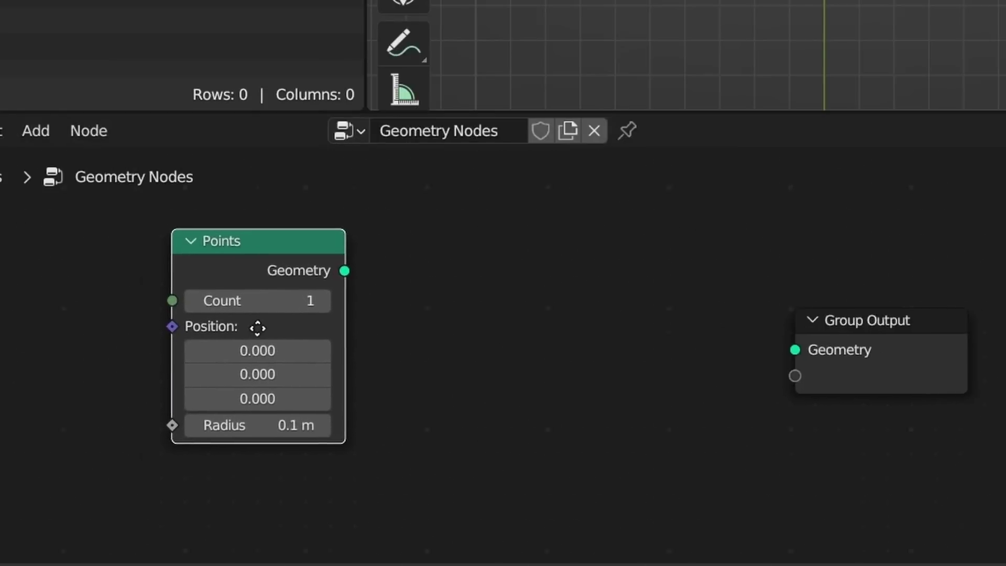
middle_click_drag(258, 327, 271, 321)
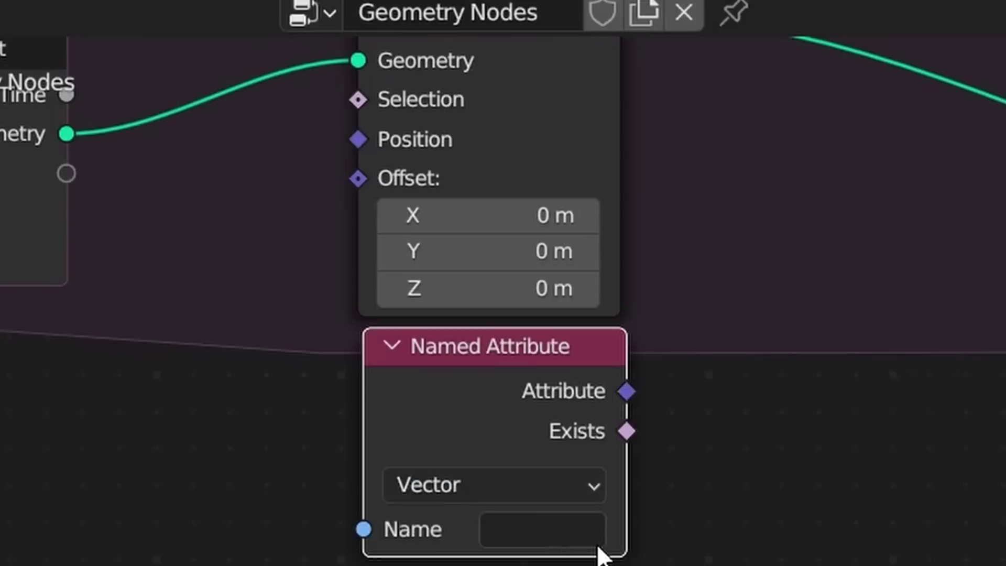
Read the vector attribute "v" in the Named Attribute node and link it to the Set Position node's Offset, keeping the nodes together
left_click(550, 523)
type("v")
key("Return")
left_click_drag(631, 392, 417, 185)
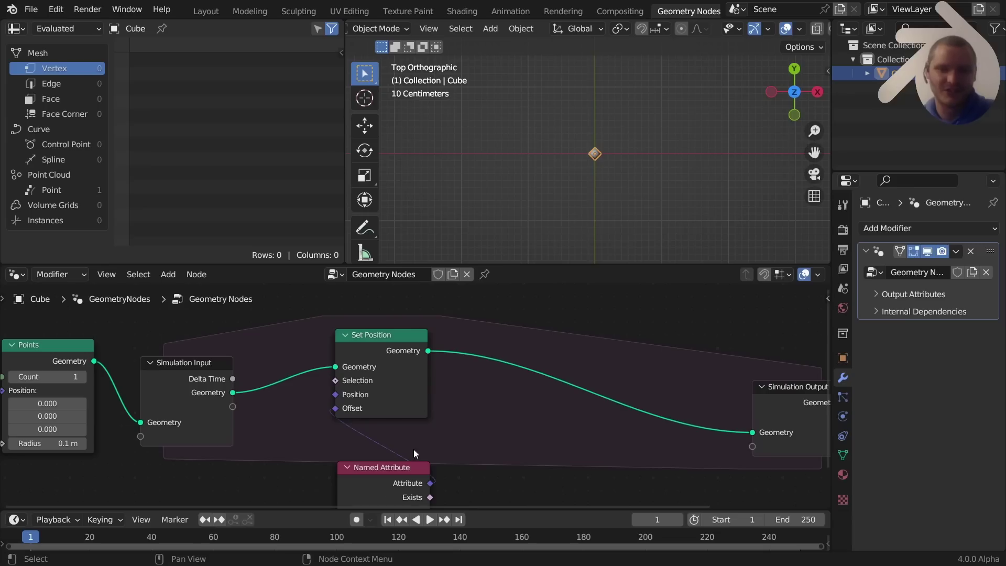
left_click_drag(384, 484, 380, 445)
key("space")
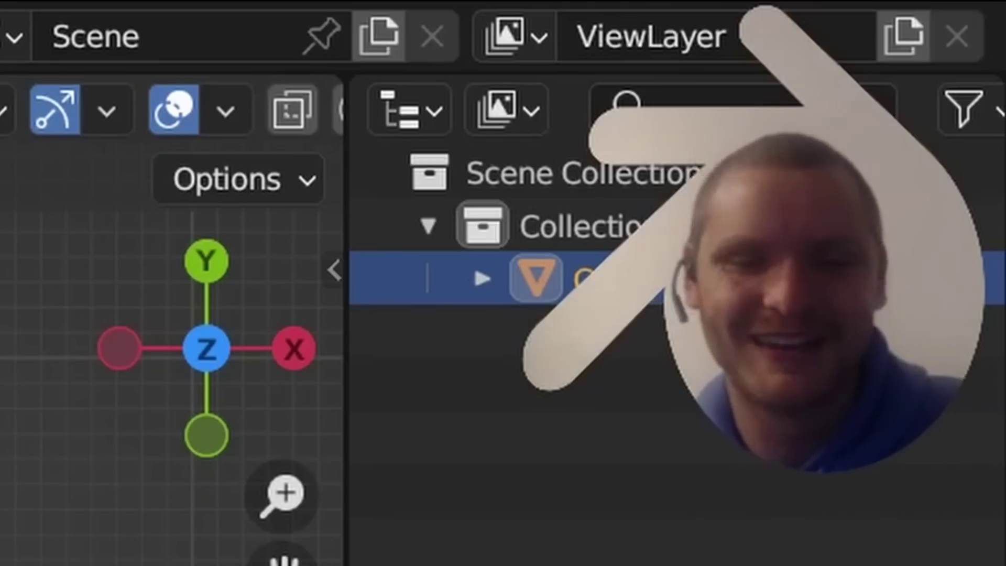
Insert a Store Named Attribute node on the geometry link between Set Position and Simulation Output
key("shift+a")
left_click(411, 272)
type("store")
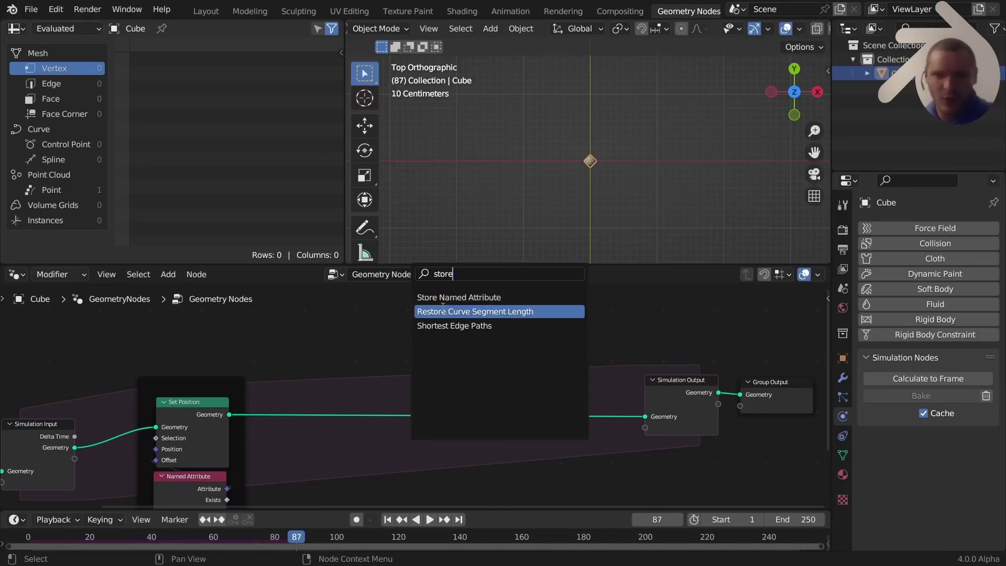
left_click(450, 297)
left_click(454, 413)
Set the Subtract node's Y value to 0.040 and link its result to the Value of Store Named Attribute
middle_click_drag(275, 485, 350, 417)
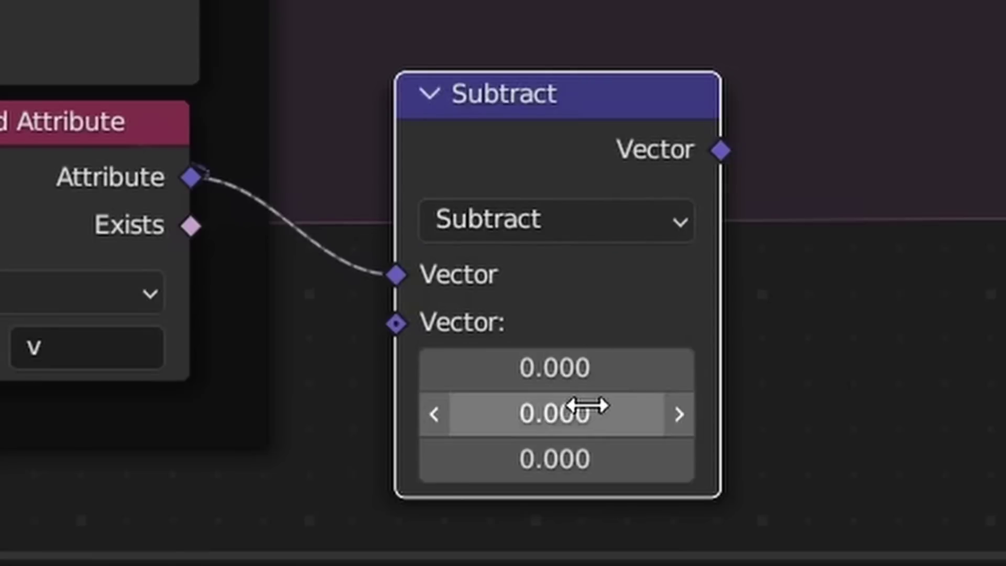
left_click(587, 405)
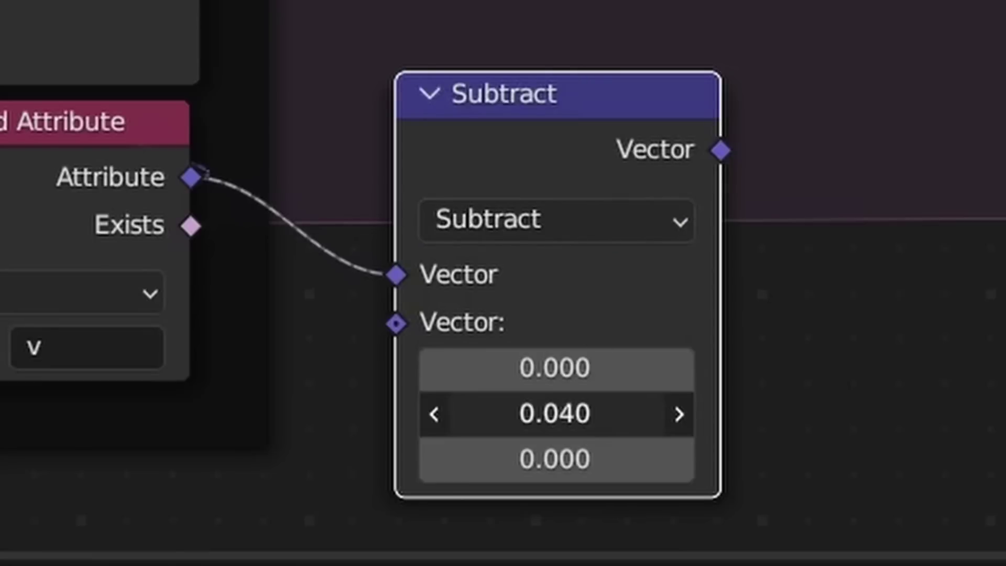
left_click_drag(720, 150, 501, 359)
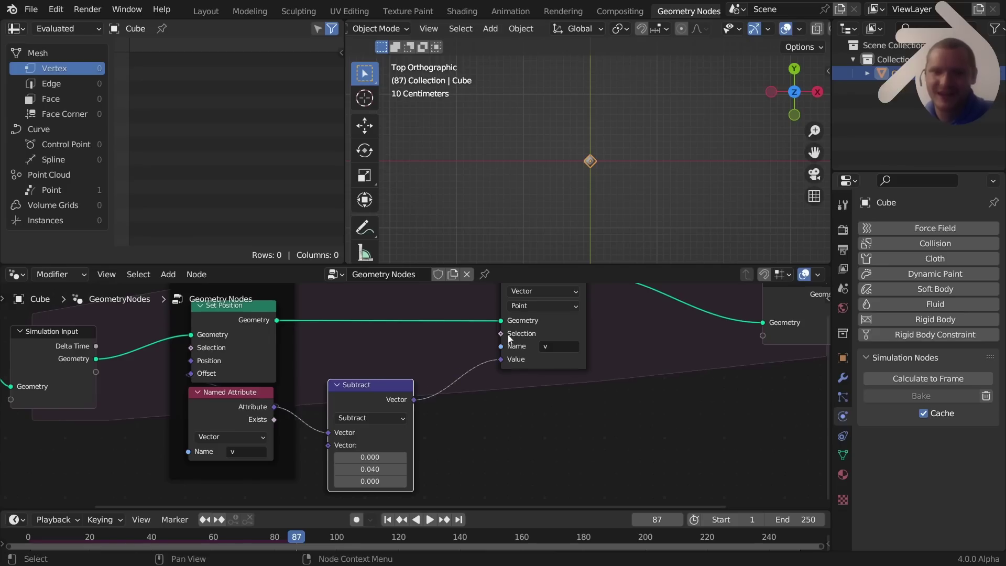
Play back the simulation to check how the point falls, and stop the playback
key("space")
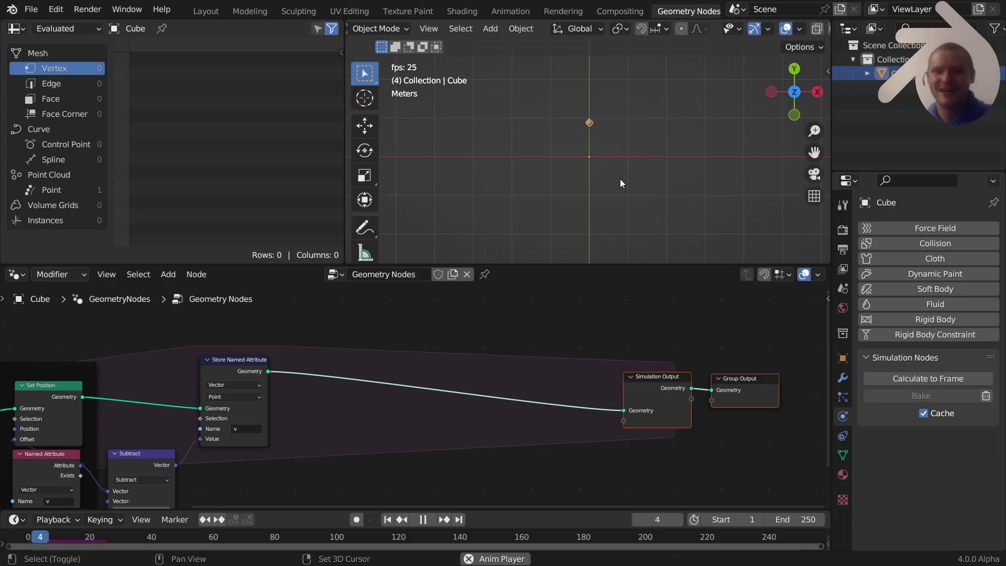
key("Escape")
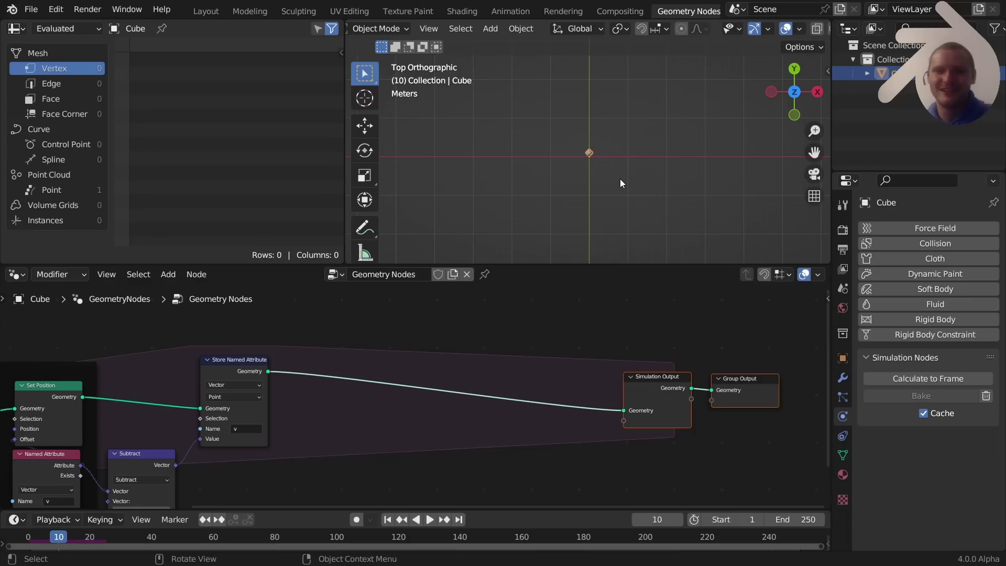
mouse_move(554, 102)
left_mouse_down()
mouse_move(663, 170)
mouse_move(577, 67)
left_mouse_up()
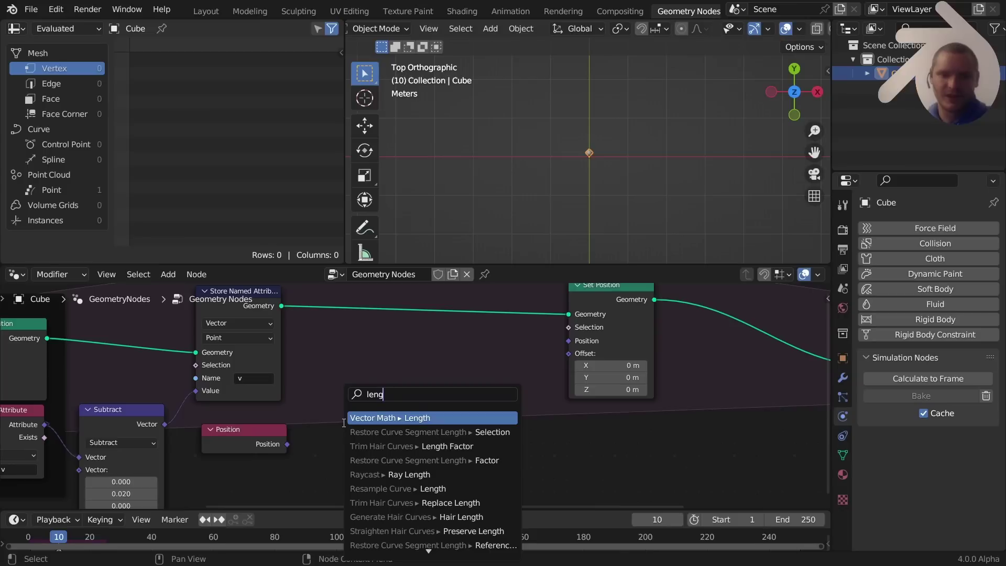
Add a Length node fed by Position, and link the Greater Than result to the second Set Position node's Selection
key("Return")
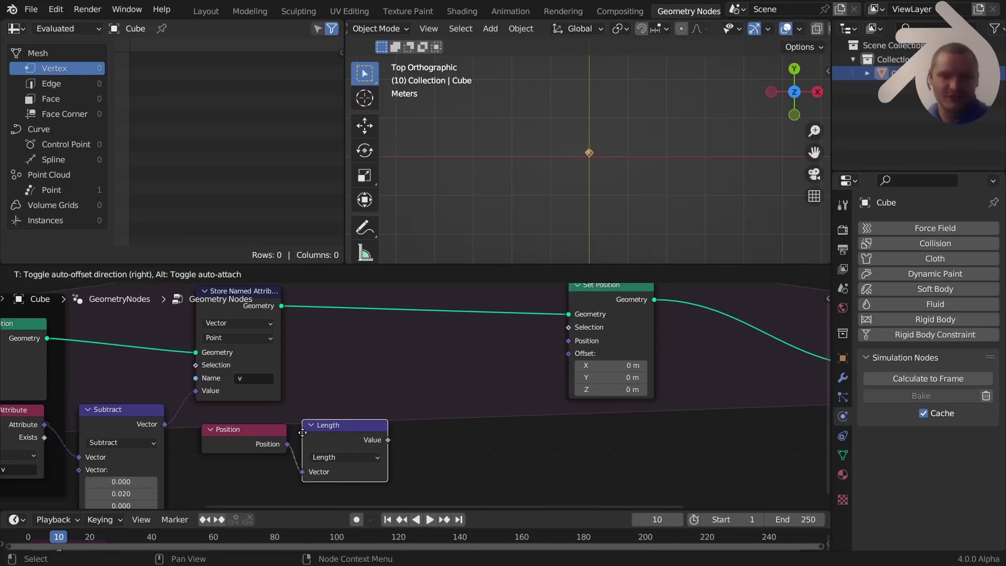
left_click(303, 427)
middle_click_drag(457, 440, 380, 434)
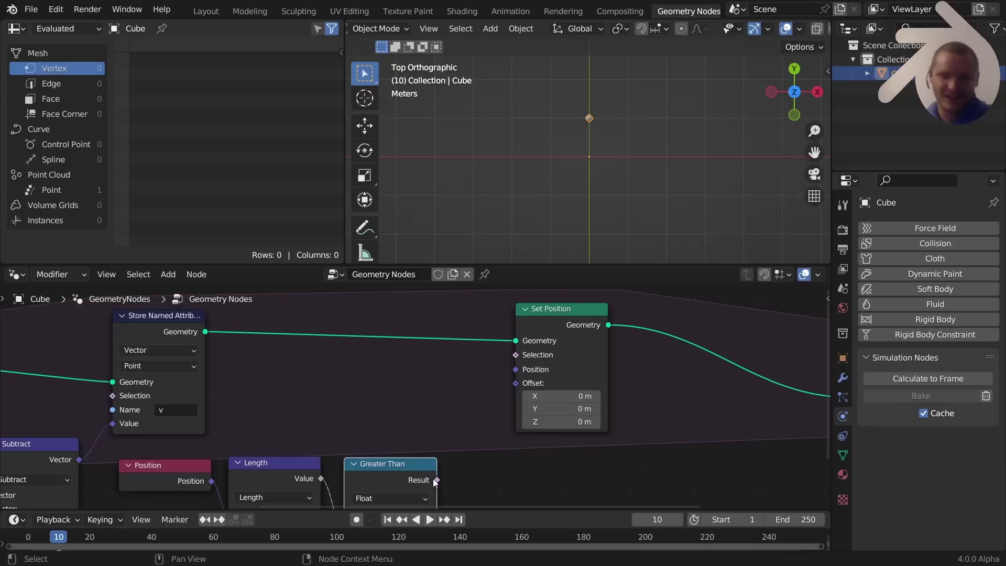
left_click_drag(436, 479, 515, 355)
Duplicate the Length node, place the copy below the Position node and feed its Vector from Position
middle_click_drag(215, 481, 432, 357)
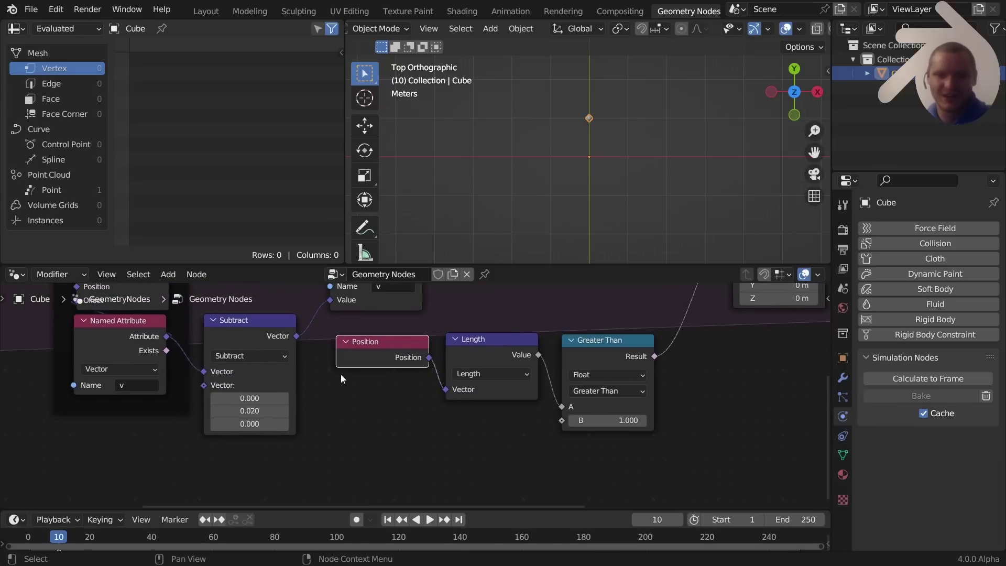
left_click(465, 346)
key("shift+d")
left_click(349, 394)
right_click_drag(370, 358, 360, 414, "alt")
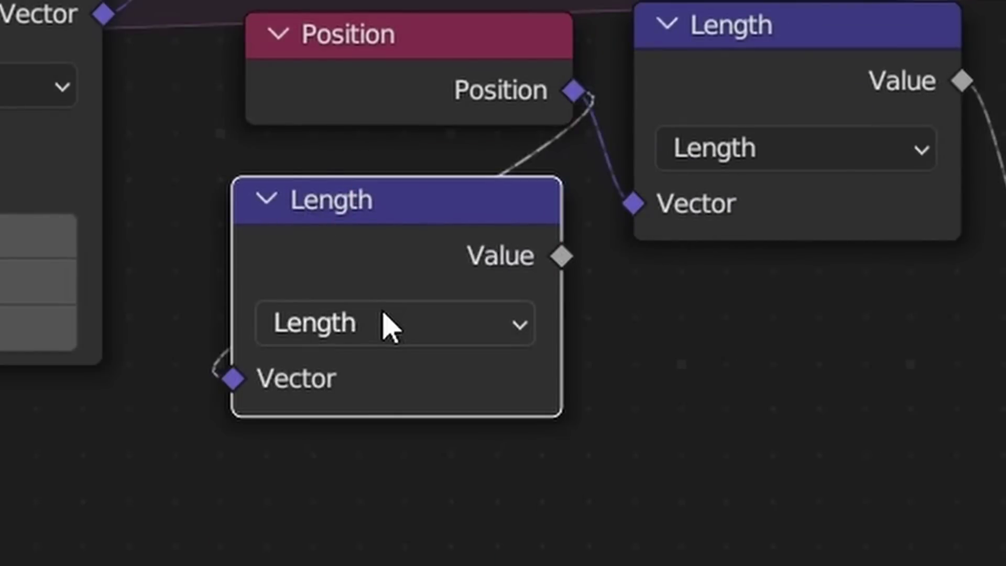
Annotate the viewport with a rough freehand loop around the origin and the point
scroll(382, 325, "down", 2, "ctrl")
mouse_move(674, 300)
left_mouse_down()
mouse_move(312, 367)
mouse_move(644, 323)
left_mouse_up()
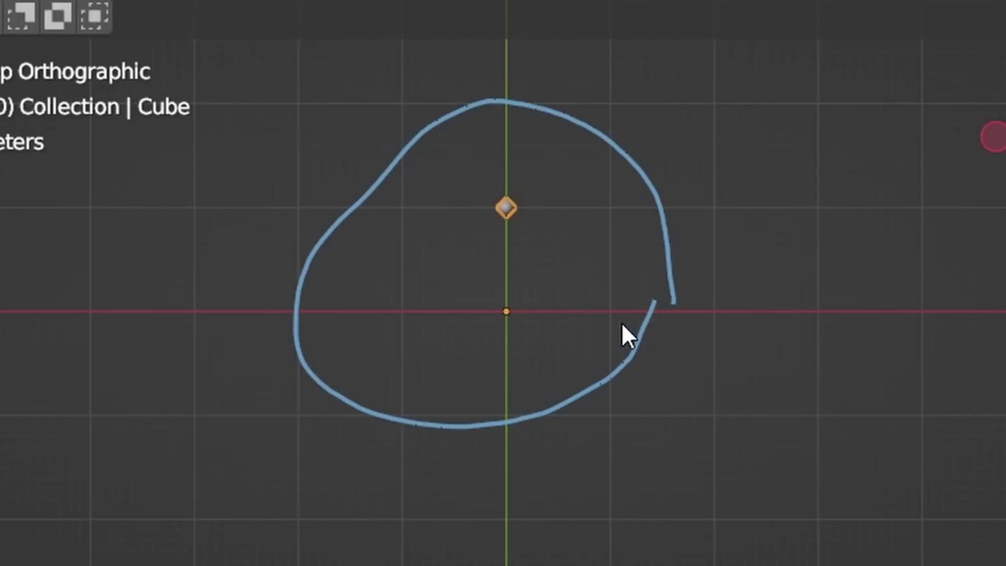
scroll(592, 338, "up", 1)
left_click_drag(516, 322, 589, 407)
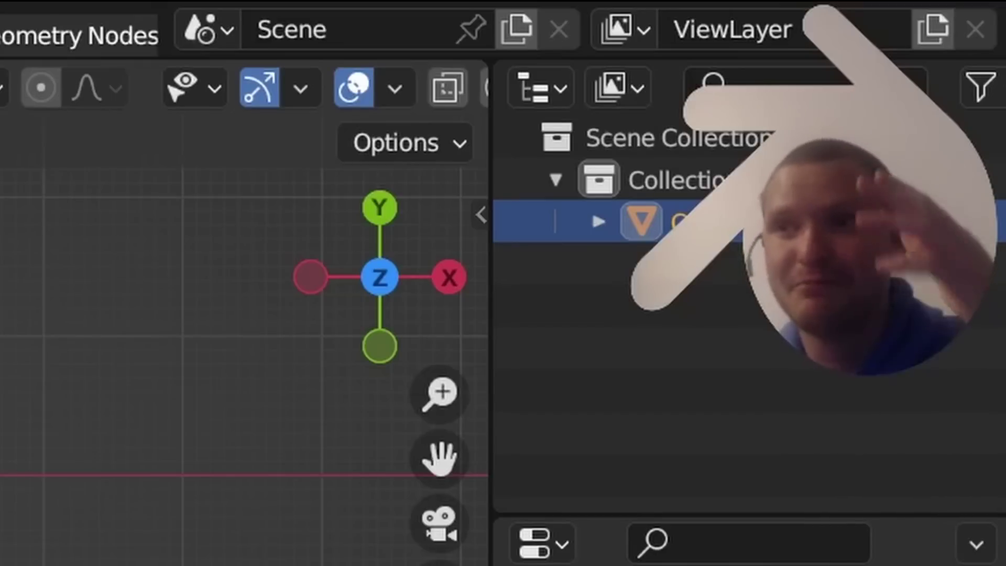
Play back the simulation twice from the first frame to examine where the point falls
key("space")
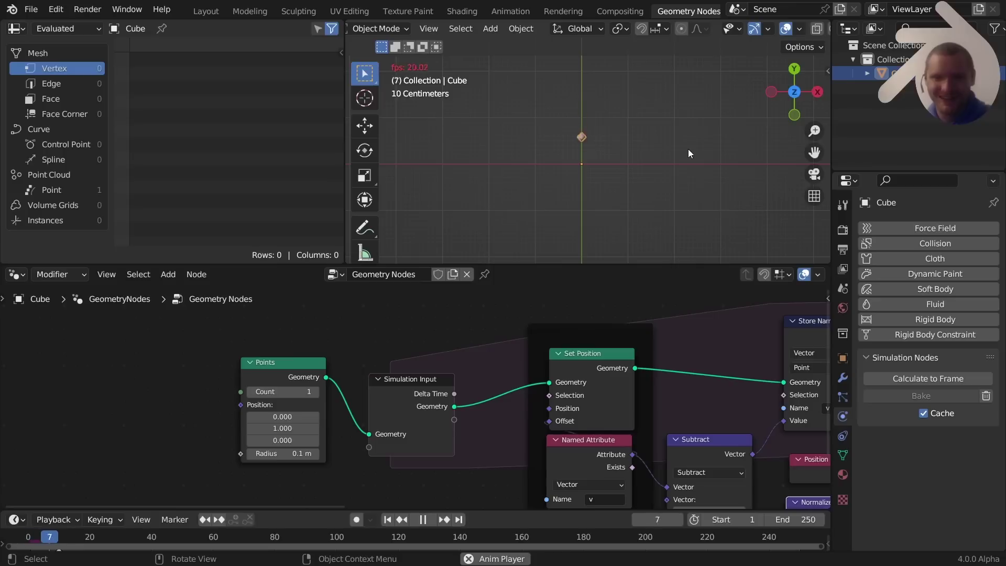
key("space")
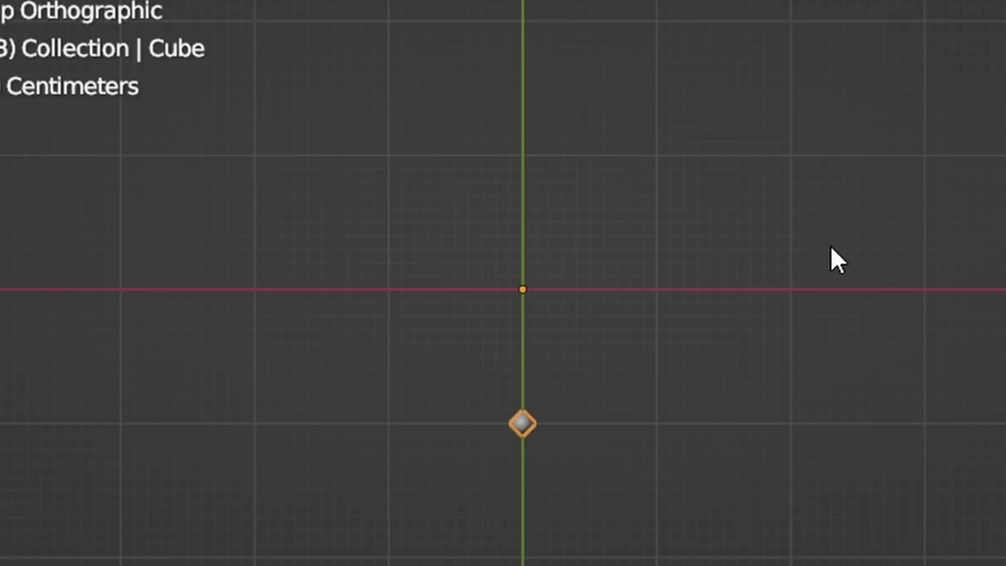
key("shift+Left")
key("space")
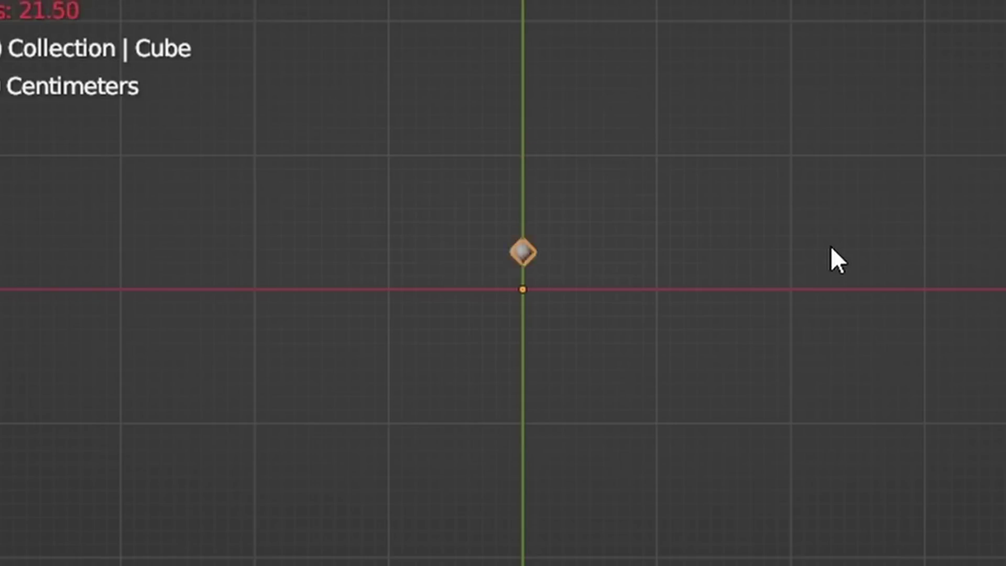
key("space")
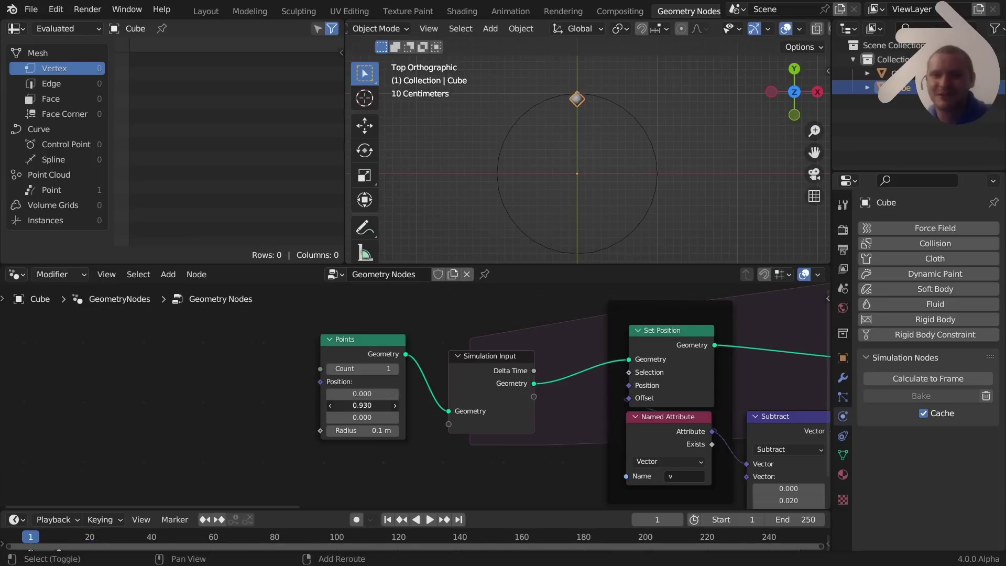
Move the point's starting position inside the circle by setting its Y position to 0.730 and lowering its X position
left_click_drag(362, 405, 378, 404)
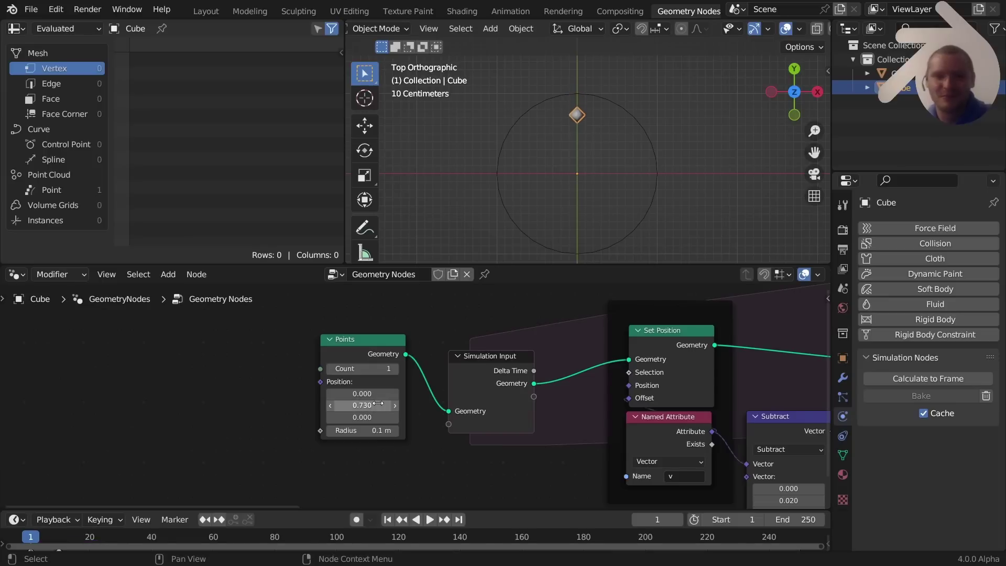
left_click_drag(361, 393, 349, 394)
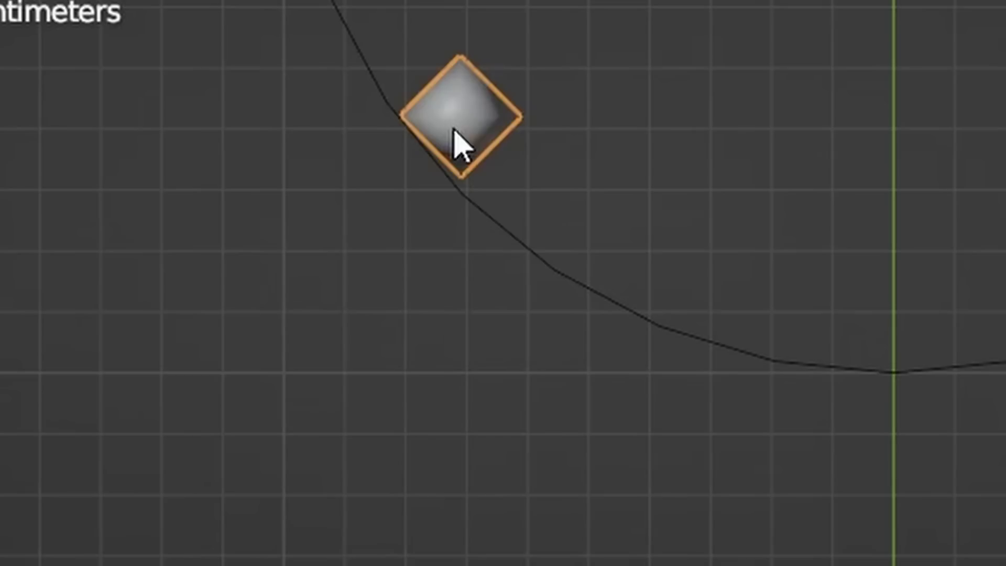
Sketch the point's zigzag path outside the circle and its smooth path along the circle, and erase the smooth stroke
left_click_drag(452, 132, 436, 294)
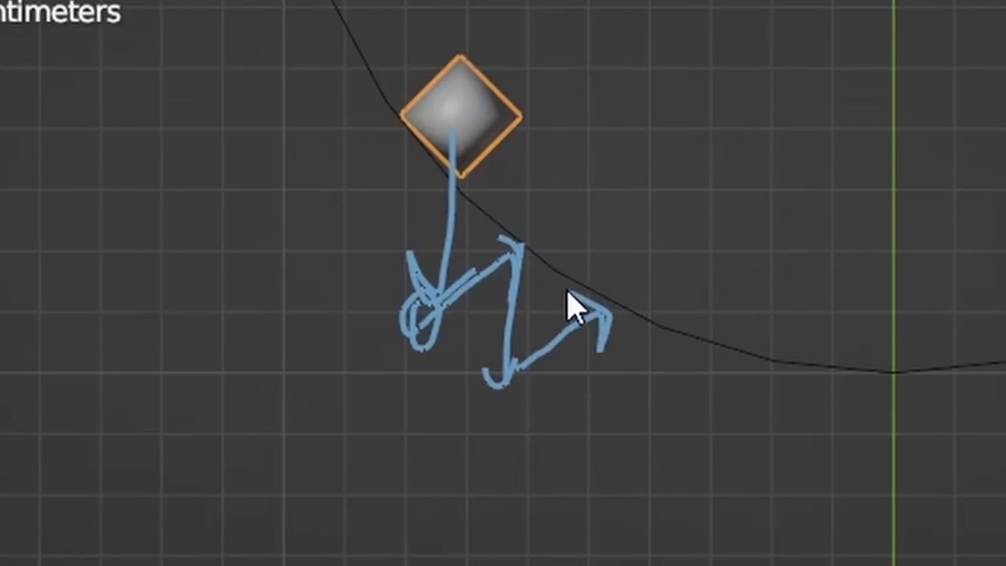
mouse_move(493, 162)
left_mouse_down()
mouse_move(637, 278)
mouse_move(821, 330)
left_mouse_up()
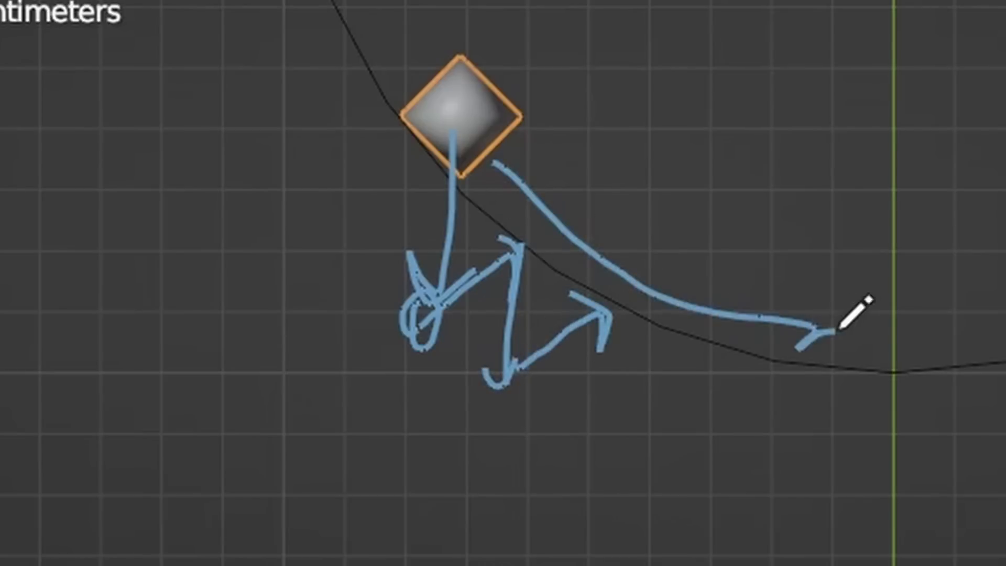
mouse_move(827, 283)
right_mouse_down()
mouse_move(296, 283)
mouse_move(747, 238)
right_mouse_up()
Play back the simulation to watch the point on the circle, sketch an arrow for its expected upward path, and undo the sketch
key("space")
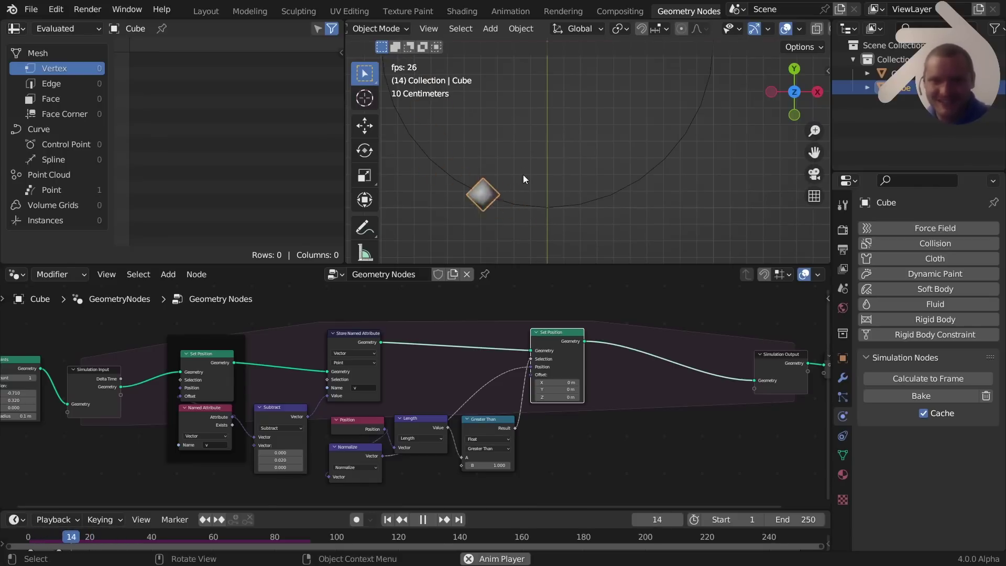
mouse_move(559, 209)
left_mouse_down()
mouse_move(565, 194)
mouse_move(625, 159)
left_mouse_up()
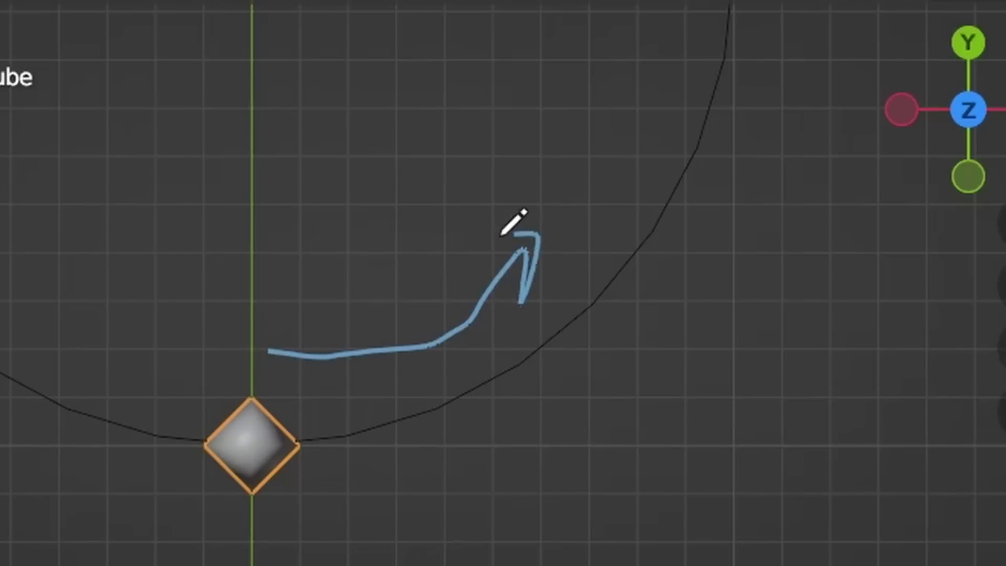
key("ctrl+z")
Annotate the point's falls outside the circle and its returns to the edge with arrows, erasing the extra stroke beside them
left_click_drag(452, 3, 547, 519)
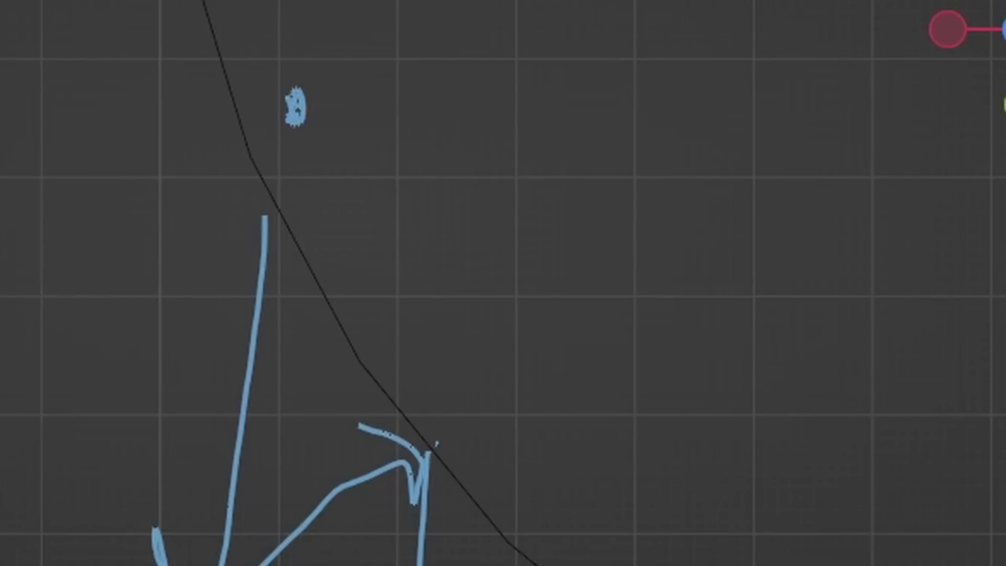
middle_click_drag(143, 377, 185, 208, "shift")
left_click_drag(212, 63, 178, 276)
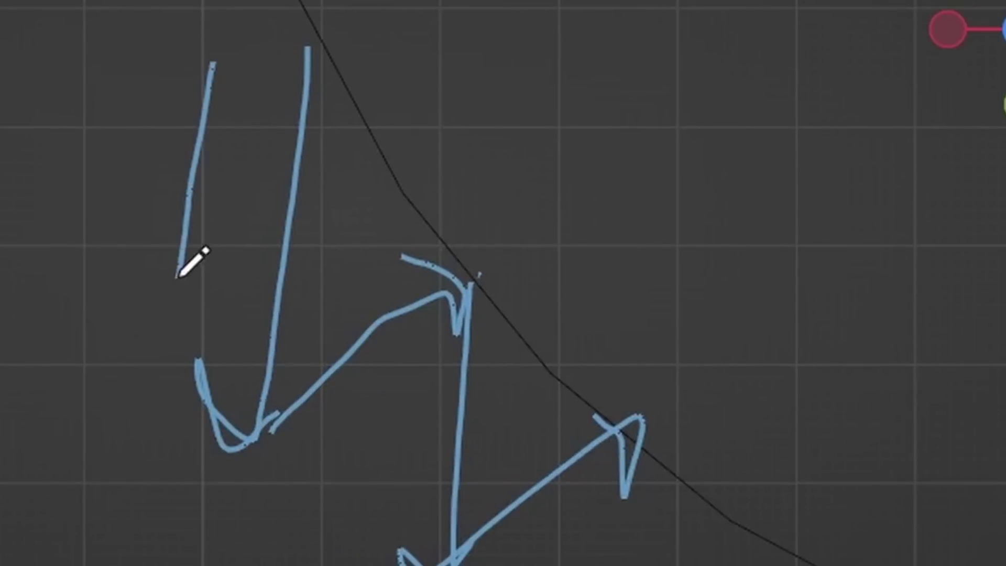
mouse_move(181, 262)
right_mouse_down()
mouse_move(167, 238)
mouse_move(210, 68)
right_mouse_up()
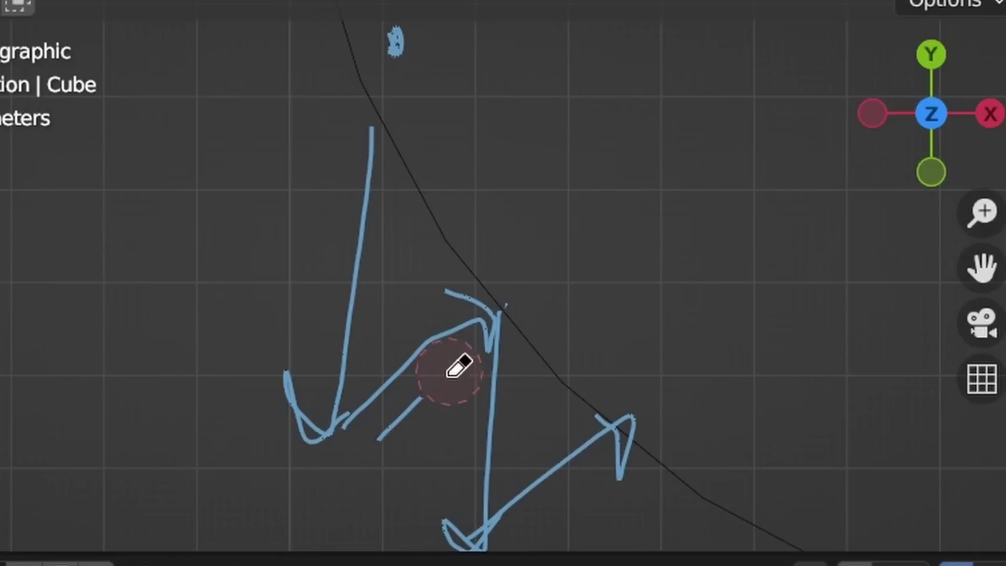
Label the line between the old and new point positions with a handwritten V for velocity
middle_click_drag(449, 225, 367, 306, "shift")
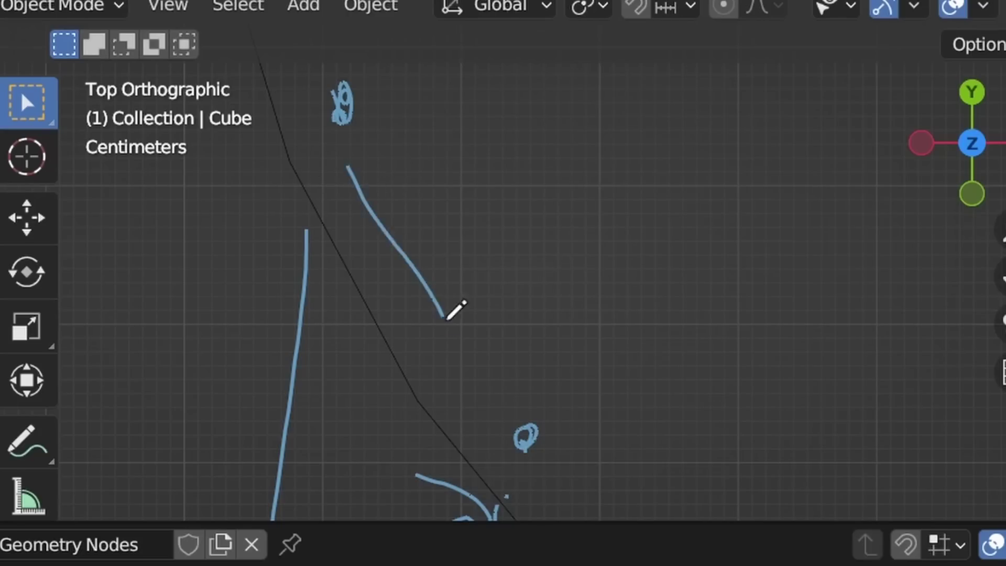
left_click_drag(532, 408, 520, 375)
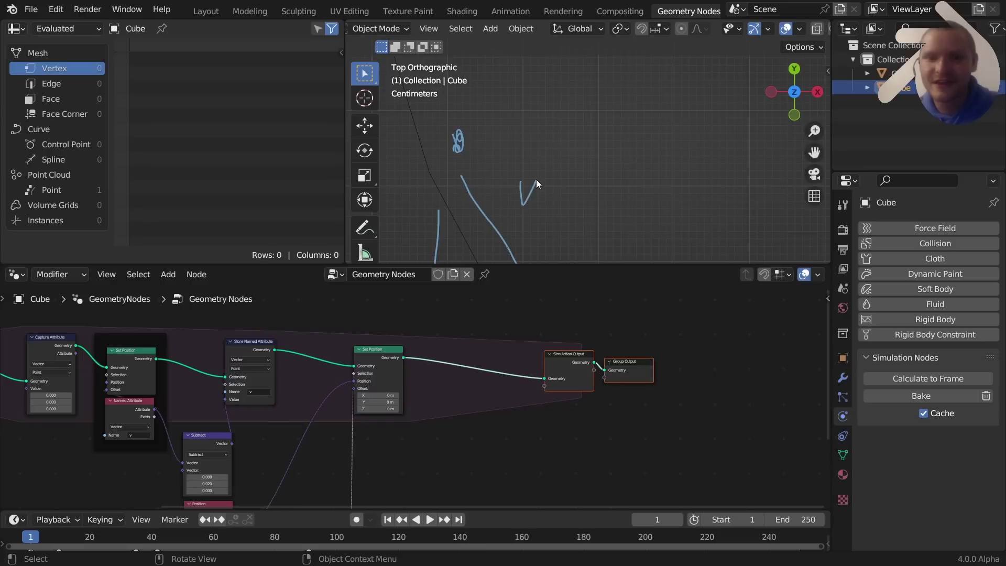
middle_click_drag(497, 246, 512, 159, "shift")
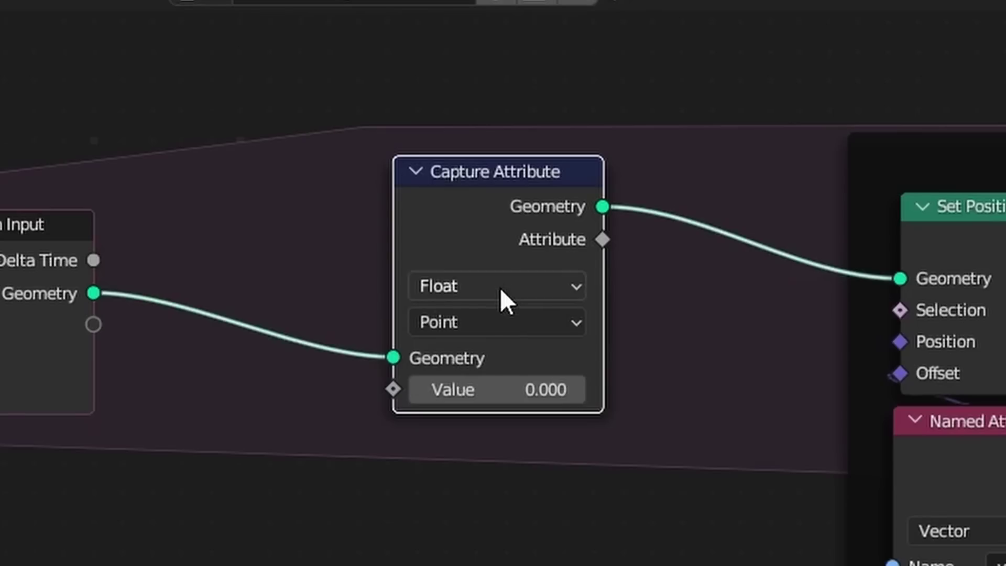
Set the Capture Attribute data type to Vector and add a Position node feeding its value
left_click(497, 287)
left_click(434, 294)
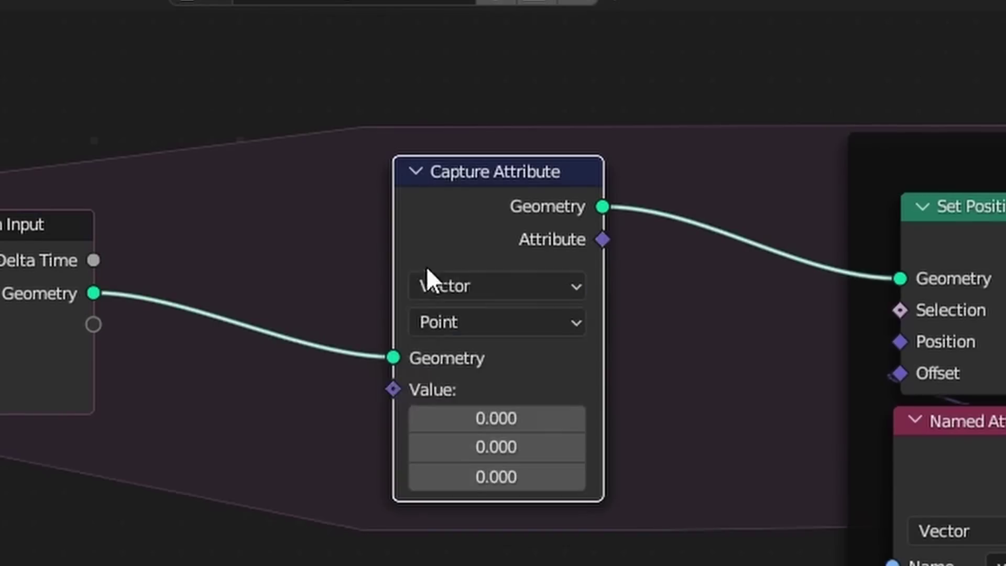
key("shift+a")
left_click(299, 13)
type("po")
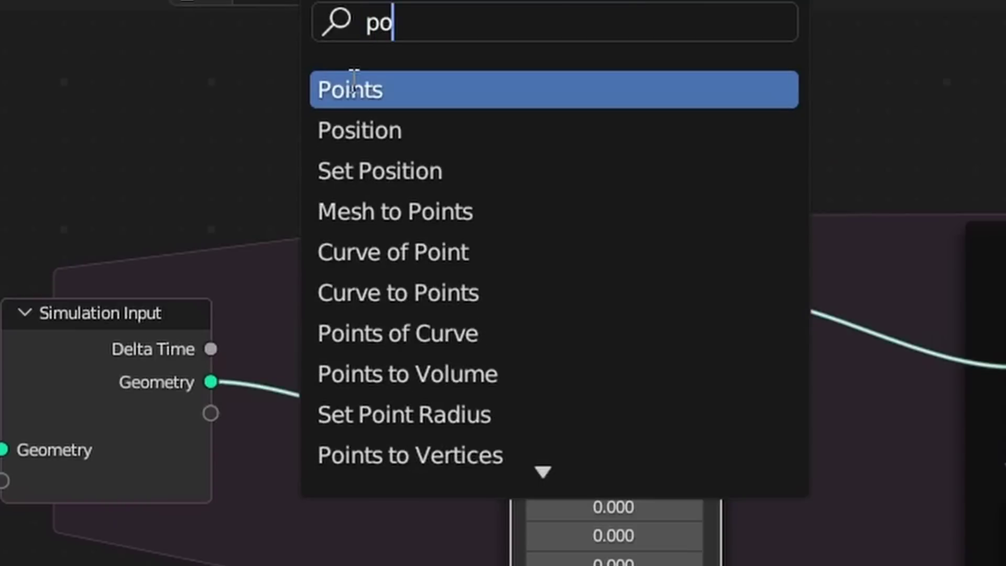
key("Down")
key("Return")
left_click_drag(363, 180, 511, 478)
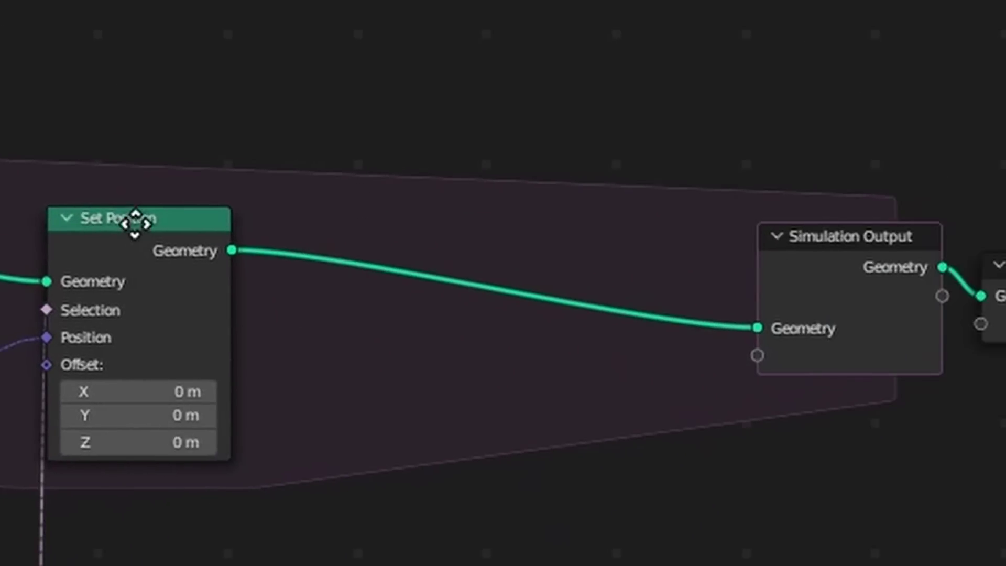
Place a Vector Math node set to Subtract, and connect Position and the captured attribute as its two inputs
middle_click_drag(135, 224, 130, 364)
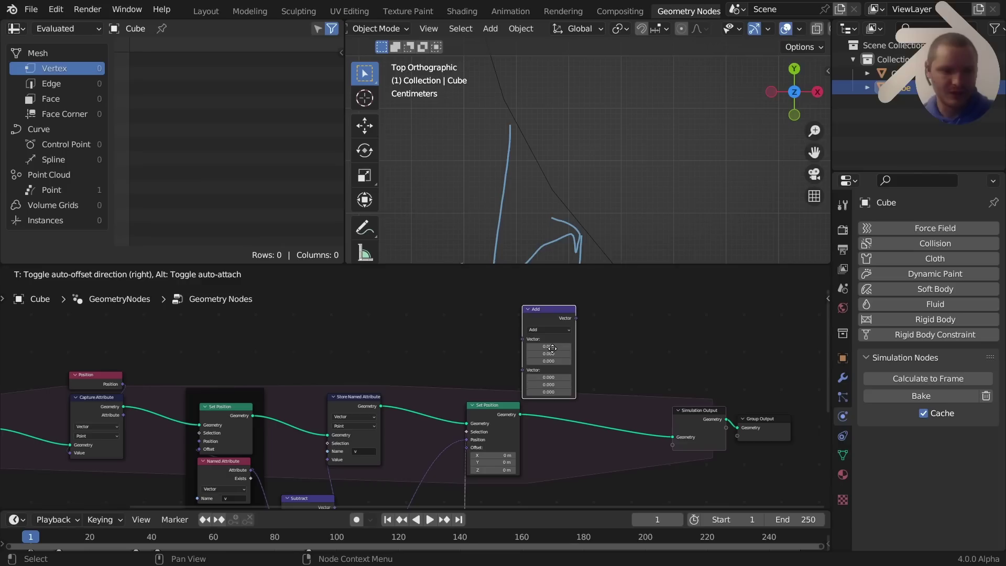
left_click(545, 347)
mouse_move(111, 382)
right_mouse_down("alt")
mouse_move(337, 373)
mouse_move(520, 347)
right_mouse_up("alt")
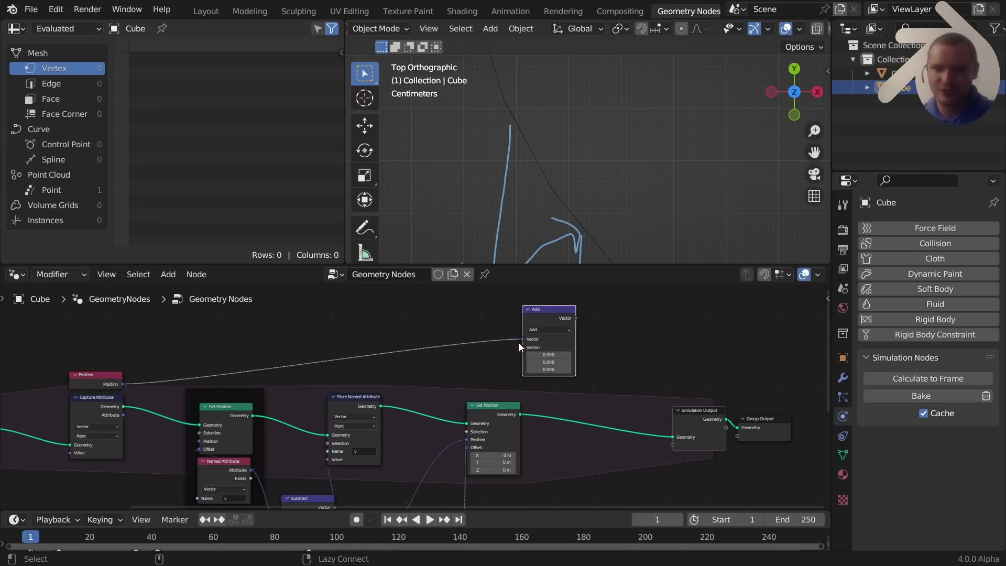
left_click(539, 331)
left_click(539, 341)
right_click_drag(115, 427, 526, 349, "alt")
right_click_drag(527, 349, 529, 348, "alt")
Insert a Vector Store Named Attribute node named v after the last Set Position, with the Subtract result as its value
key("shift+a")
type("store")
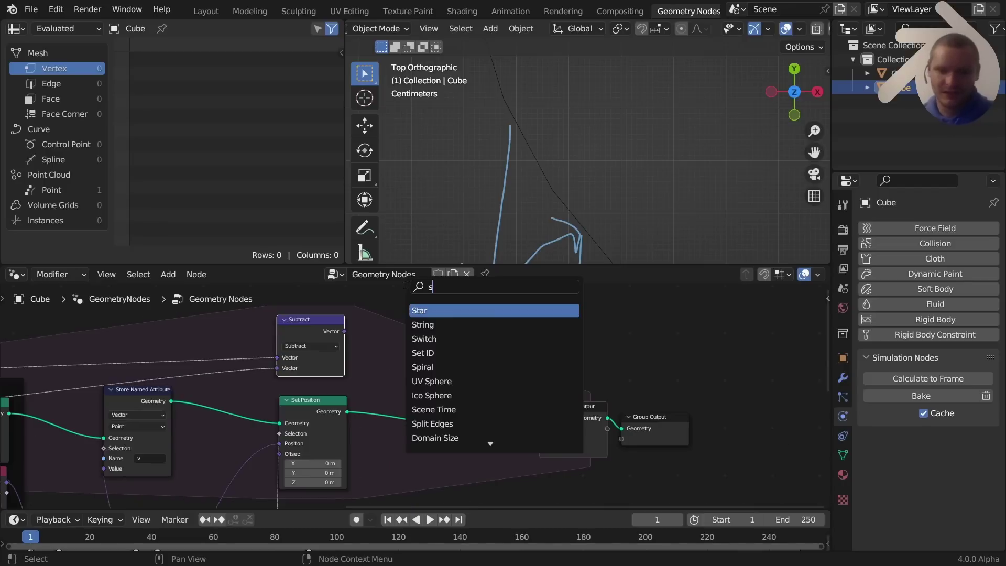
left_click(435, 314)
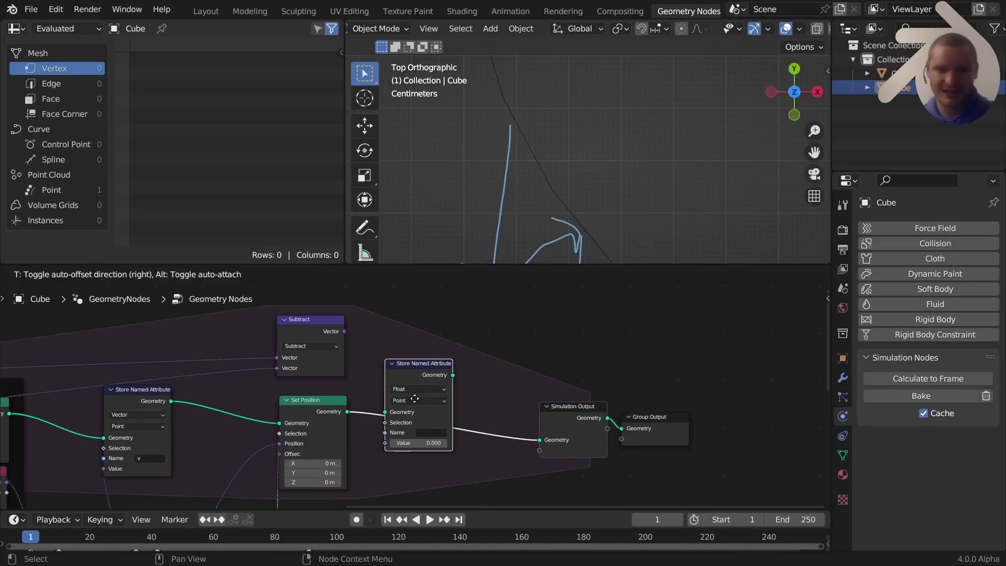
left_click(425, 362)
left_click(416, 388)
left_click(420, 418)
left_click(439, 431)
type("v")
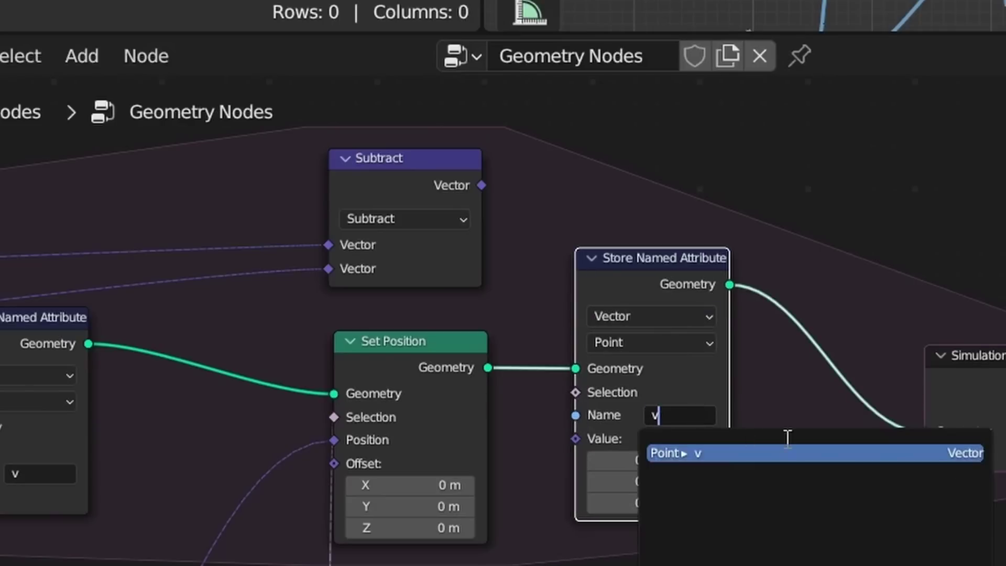
key("Return")
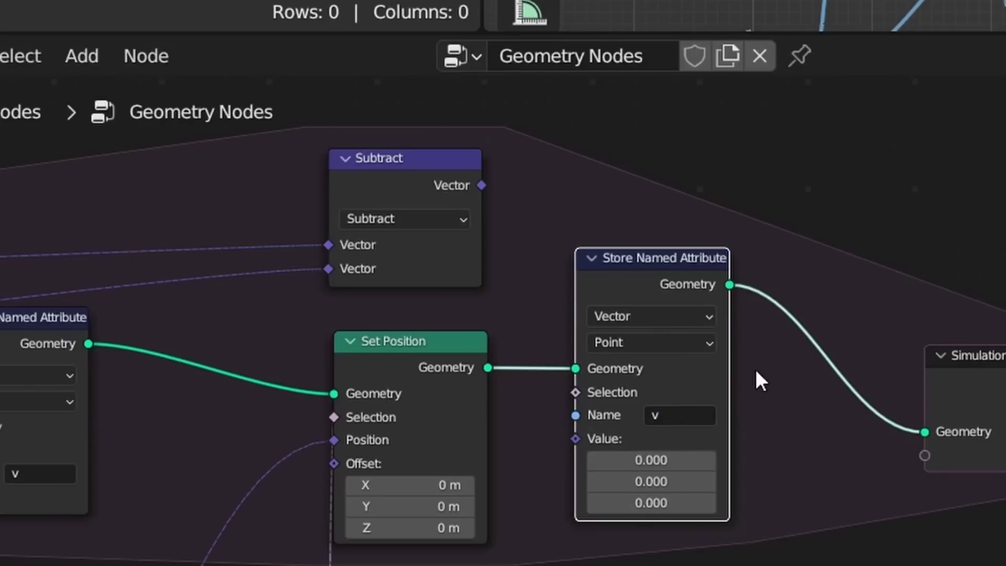
right_click_drag(458, 185, 600, 466, "alt")
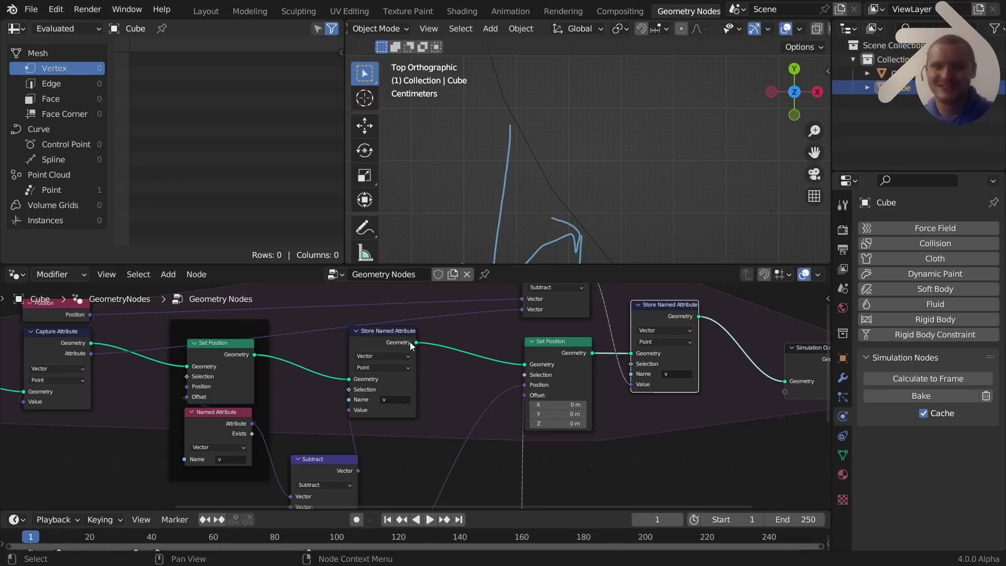
Duplicate the Store Named Attribute node for v and insert the copy just before the Simulation Output
middle_click_drag(510, 371, 411, 371)
left_click(210, 377)
key("shift+d")
left_click(579, 355)
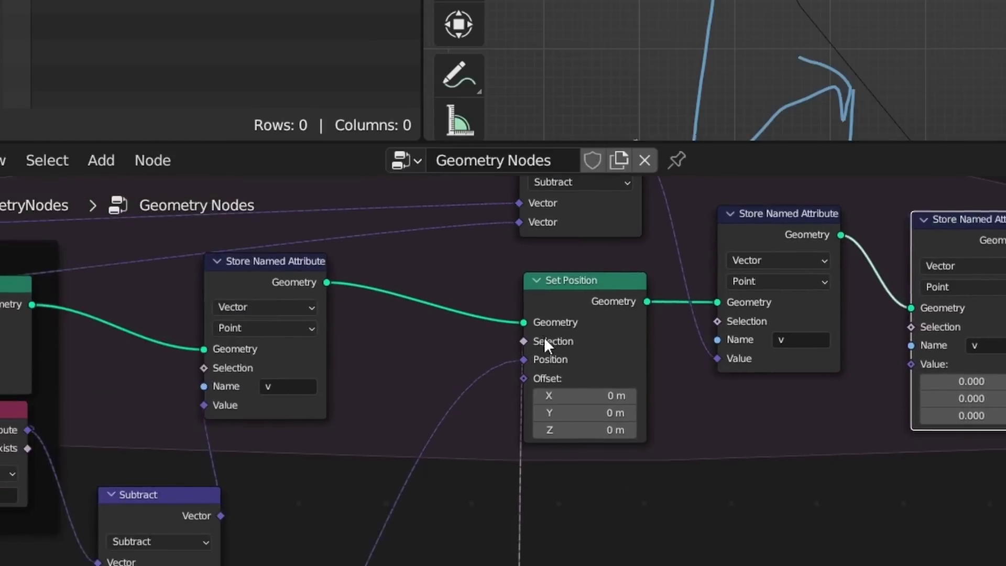
scroll(545, 340, "down", 2)
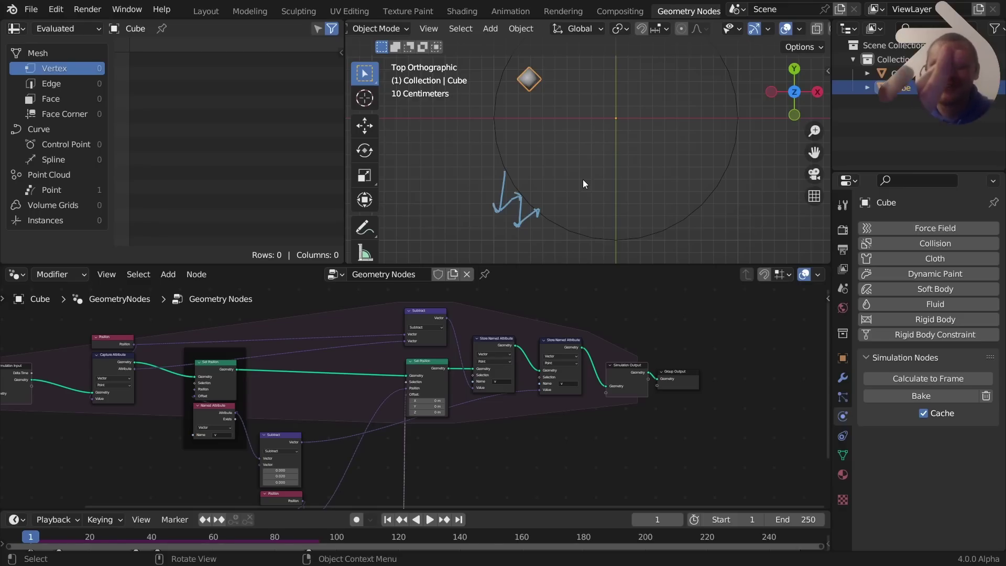
Play back the simulation to check the motion along the circle, first with one point and again with two
key("space")
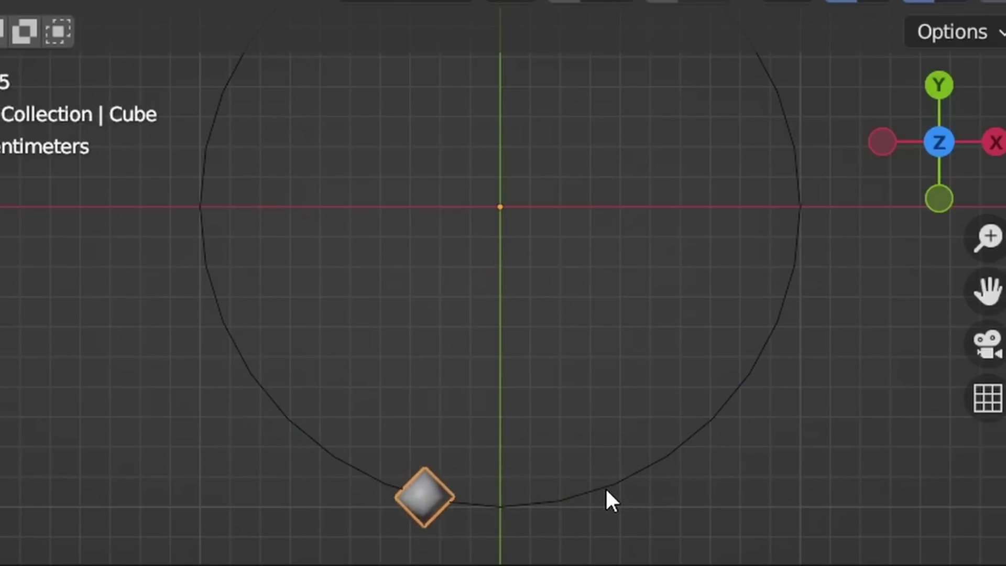
key("Escape")
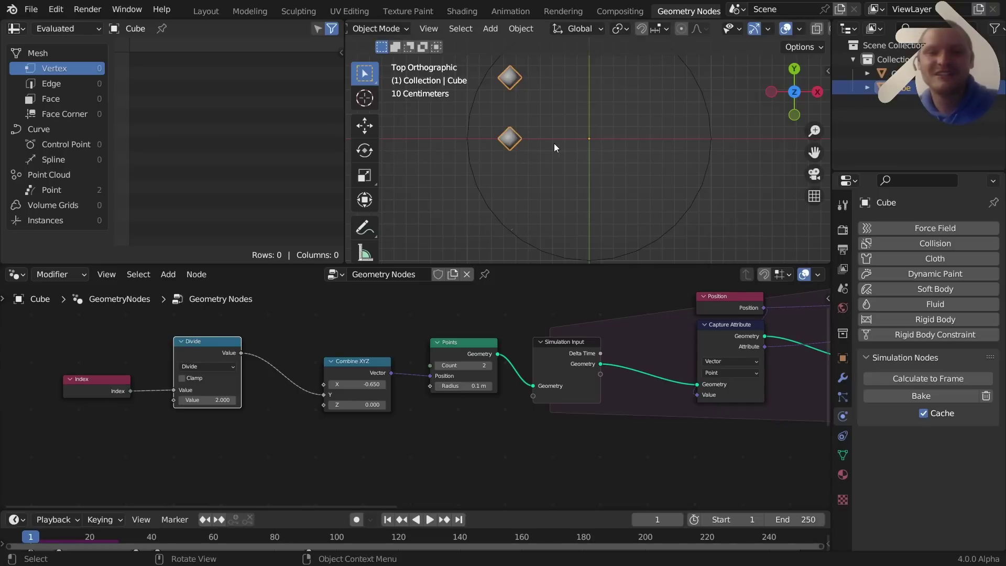
middle_click_drag(554, 143, 515, 114, "shift")
key("space")
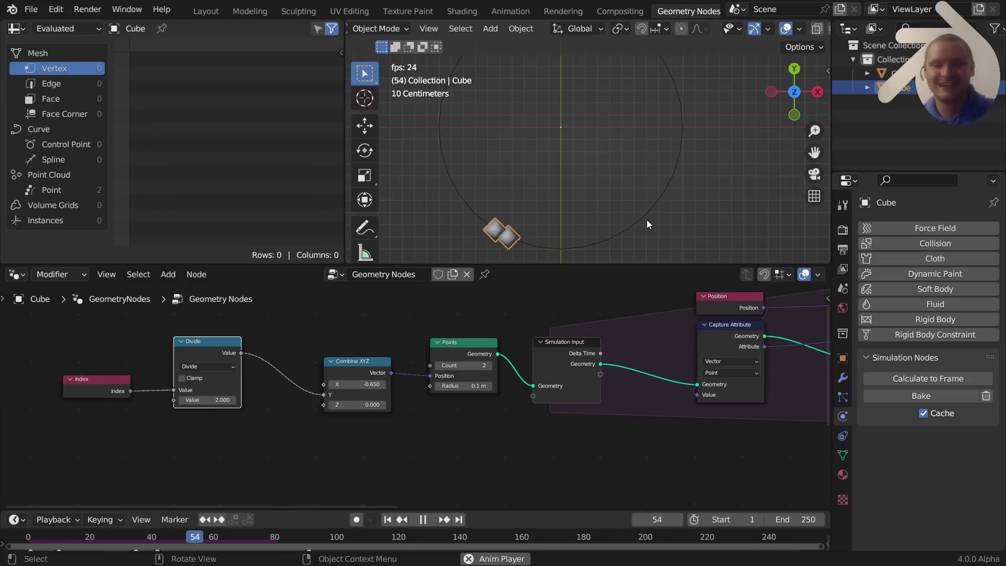
key("Escape")
middle_click_drag(527, 162, 527, 165, "shift")
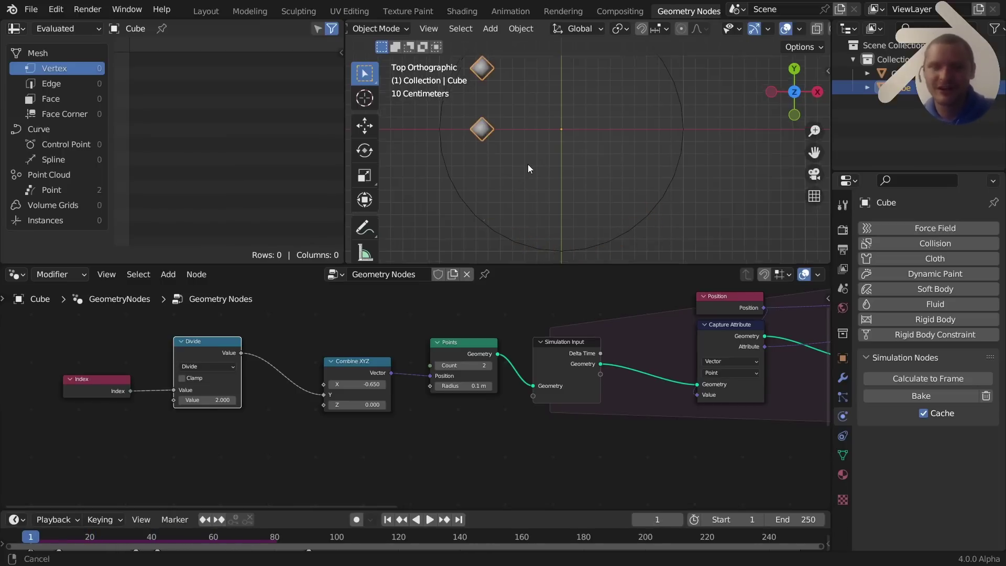
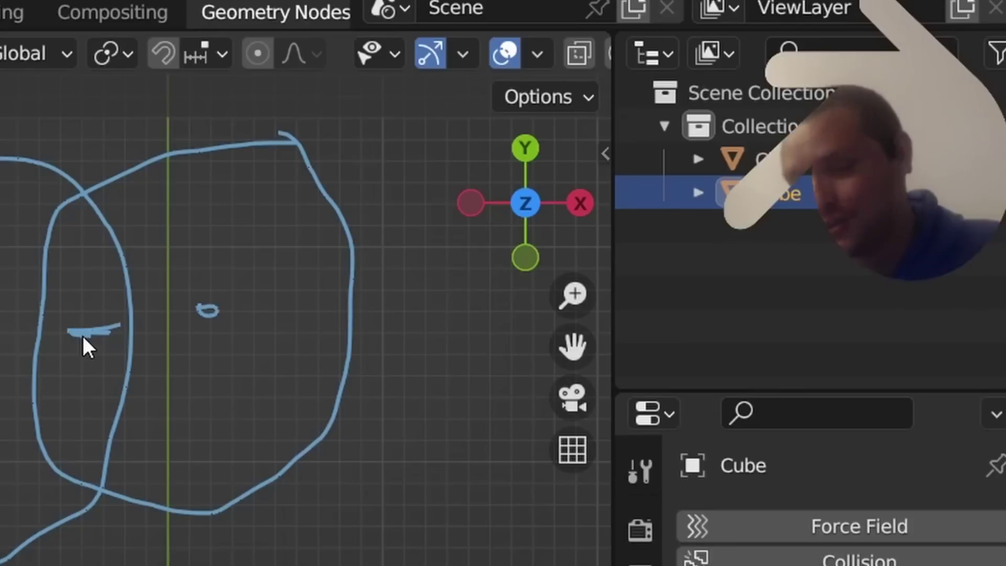
Sketch an outward arrow above the left circle's centre, and undo the arrows and the overlap mark
middle_click_drag(79, 282, 0, 388, "shift")
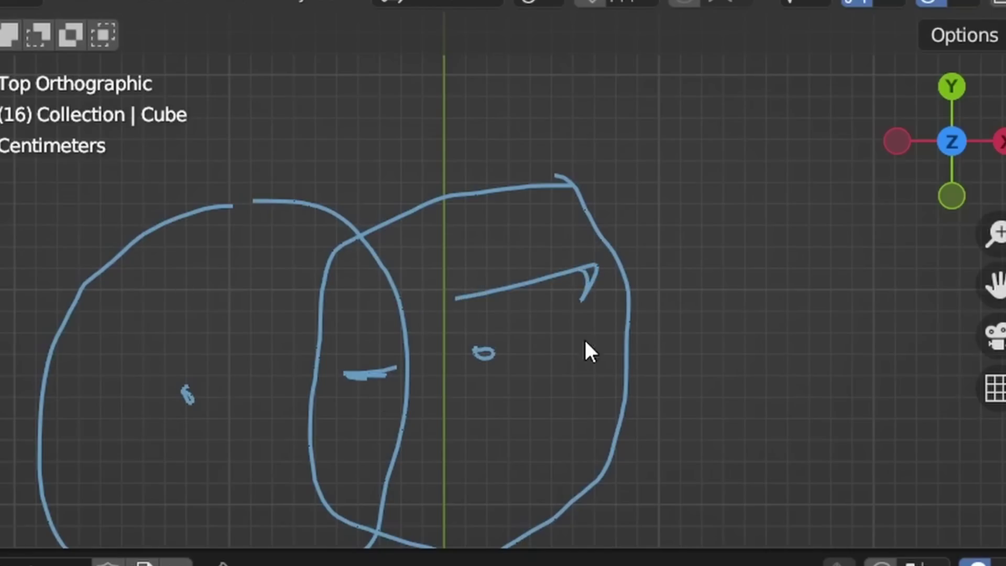
left_click_drag(220, 337, 148, 356)
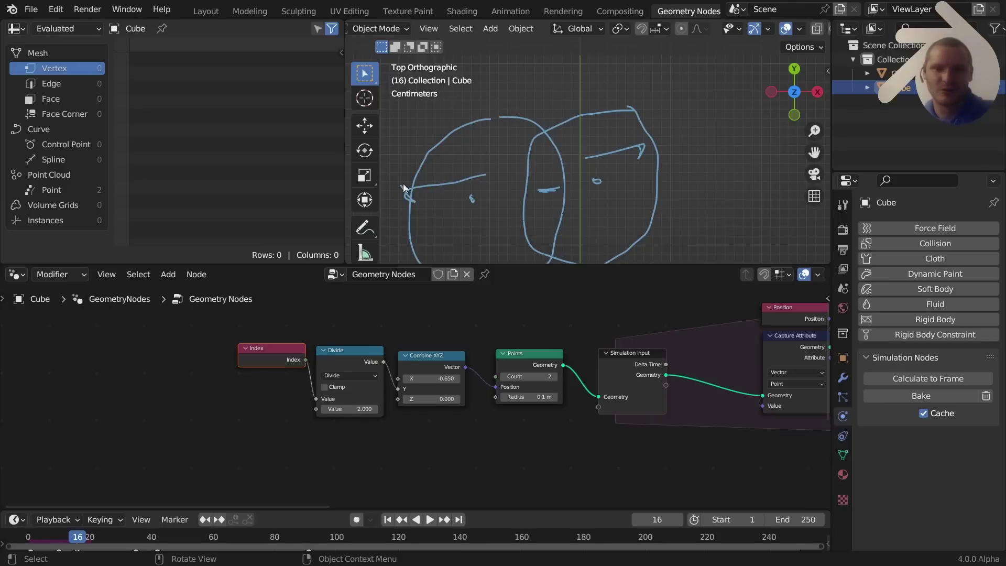
key("ctrl+z")
key("ctrl+z")
key("ctrl+z")
Sketch a line from each circle's centre to its edge inside the overlap to illustrate the two radii
scroll(487, 207, "up", 3)
left_click_drag(563, 175, 593, 176)
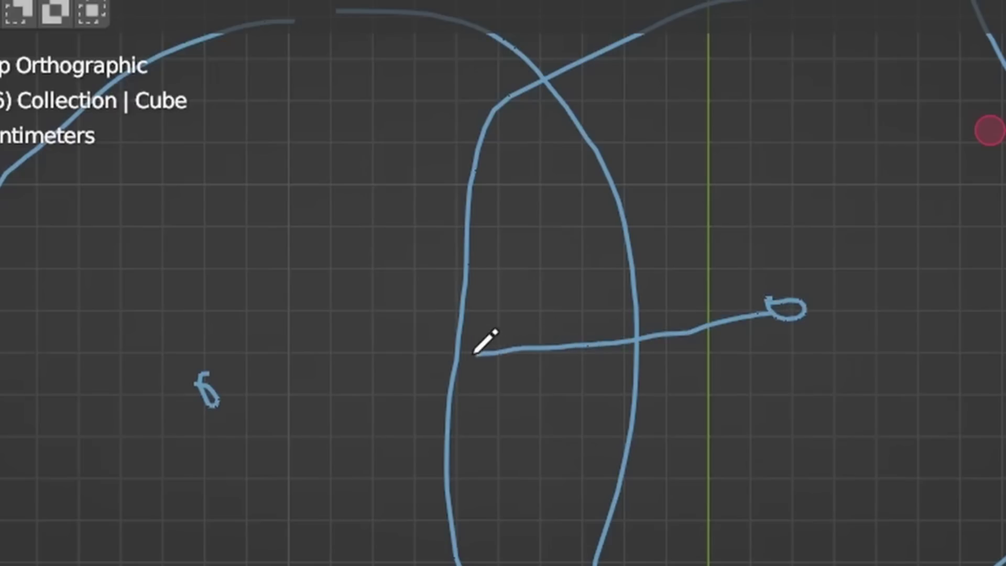
left_click_drag(199, 382, 397, 331)
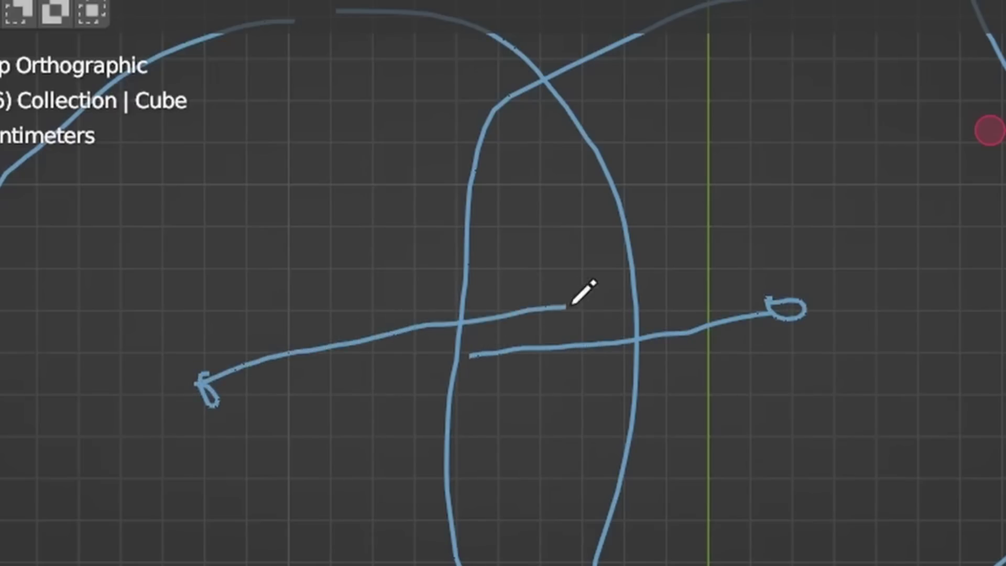
left_click_drag(570, 304, 623, 297)
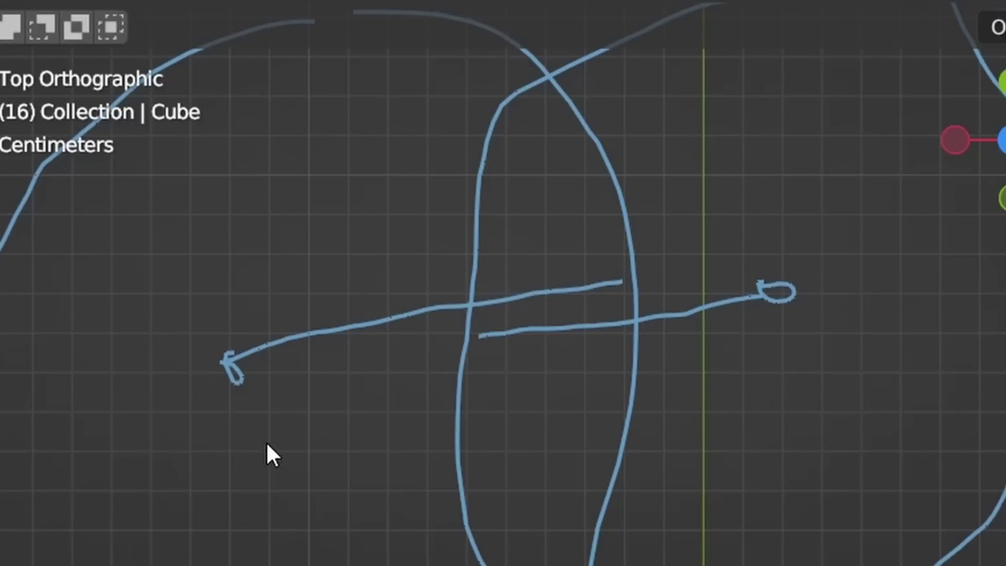
Sketch a line for the distance between the two centres, undo the extra strokes, and dot the centre of the separate circle
mouse_move(266, 441)
left_mouse_down()
mouse_move(500, 405)
mouse_move(786, 337)
left_mouse_up()
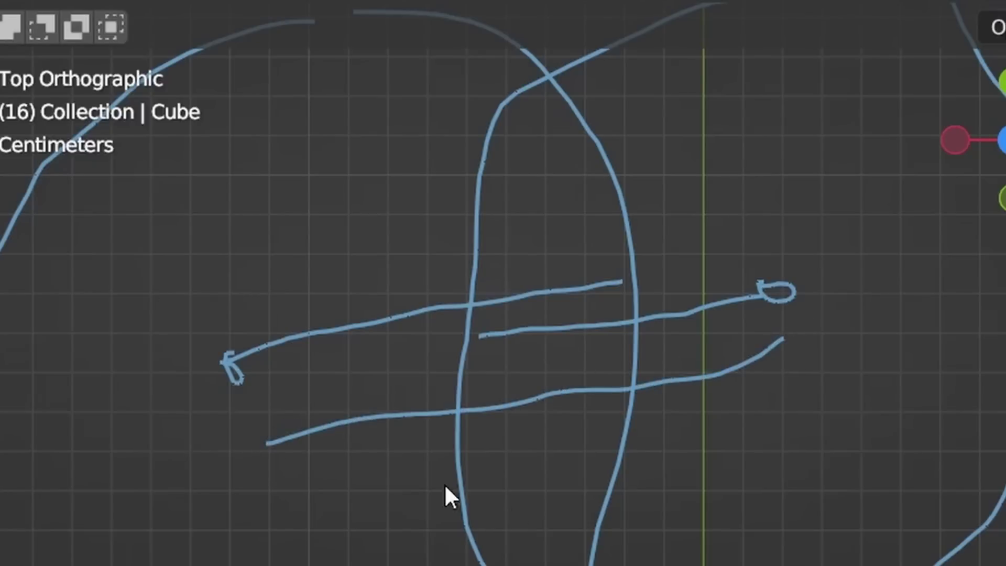
left_click_drag(477, 480, 586, 451)
key("ctrl+z")
key("ctrl+z")
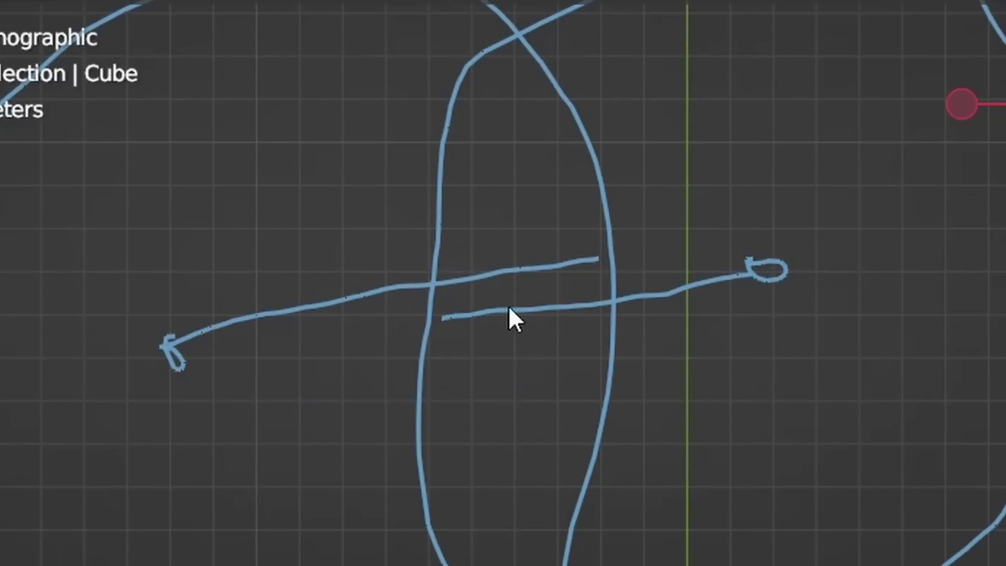
scroll(512, 319, "up", 1)
mouse_move(456, 365)
left_mouse_down()
mouse_move(538, 340)
mouse_move(498, 355)
left_mouse_up()
key("ctrl+z")
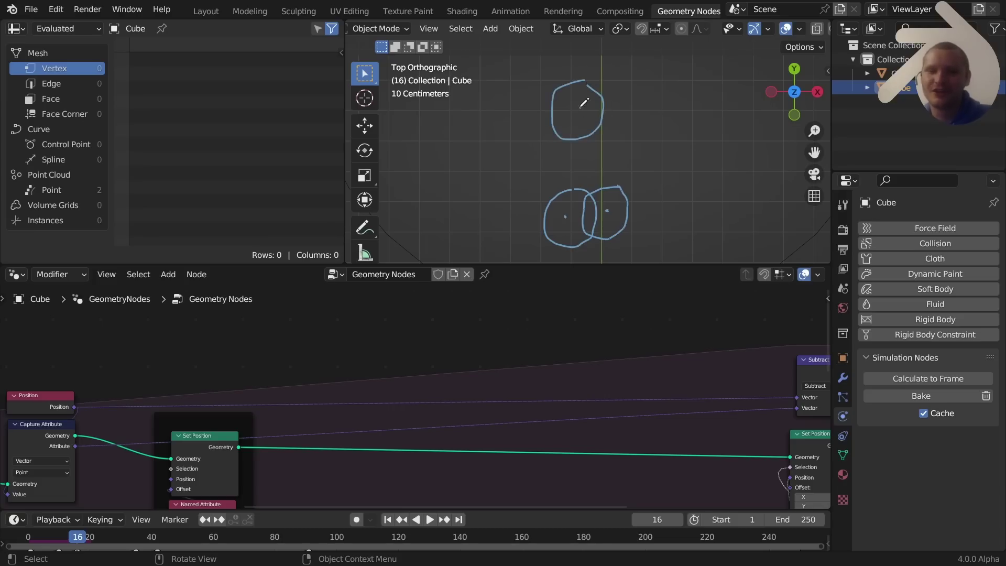
left_click(580, 108)
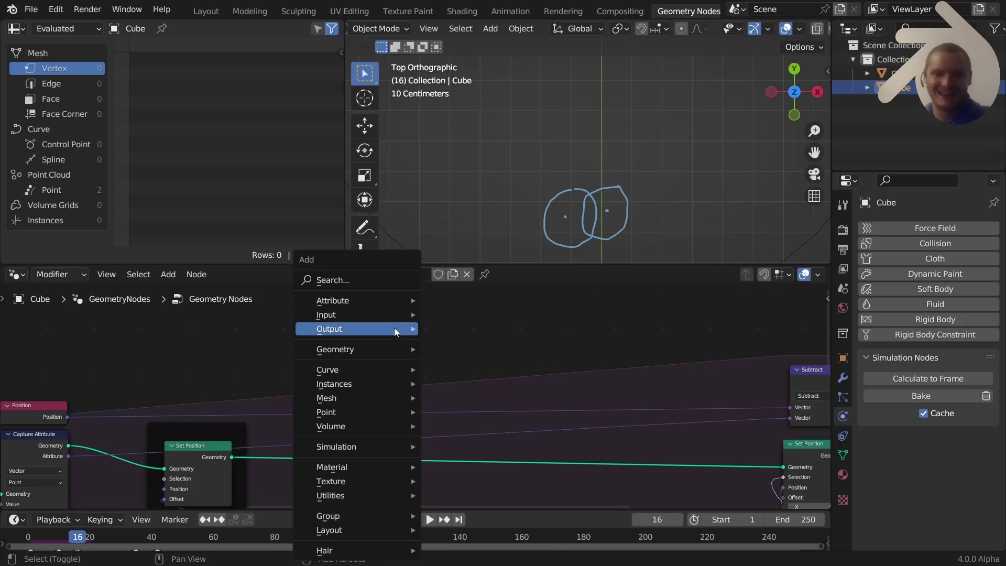
Add an Index of Nearest node and place the Position node that feeds the Evaluate at Index value beneath it
left_click(366, 281)
type("index")
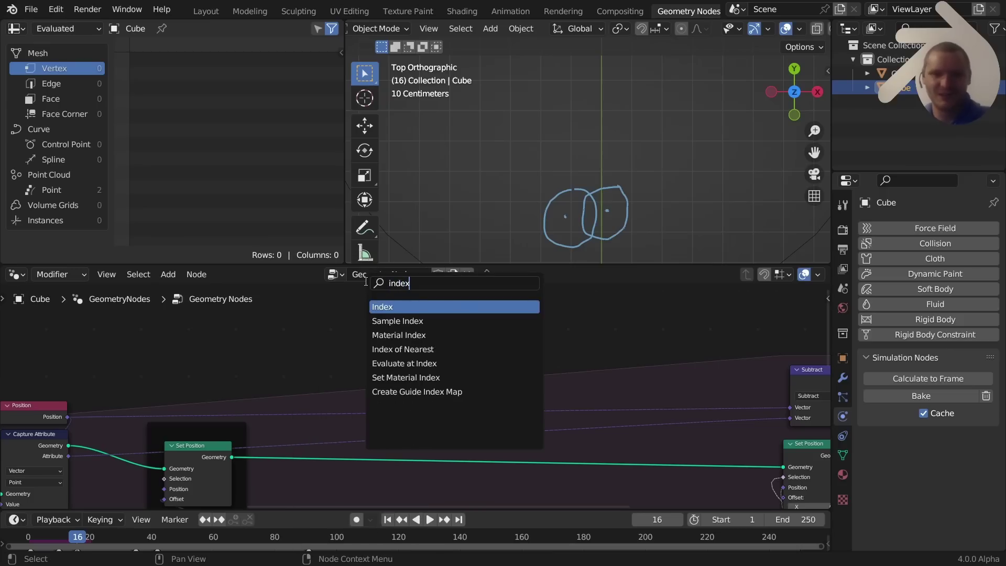
key("Down")
key("Down")
key("Down")
key("Return")
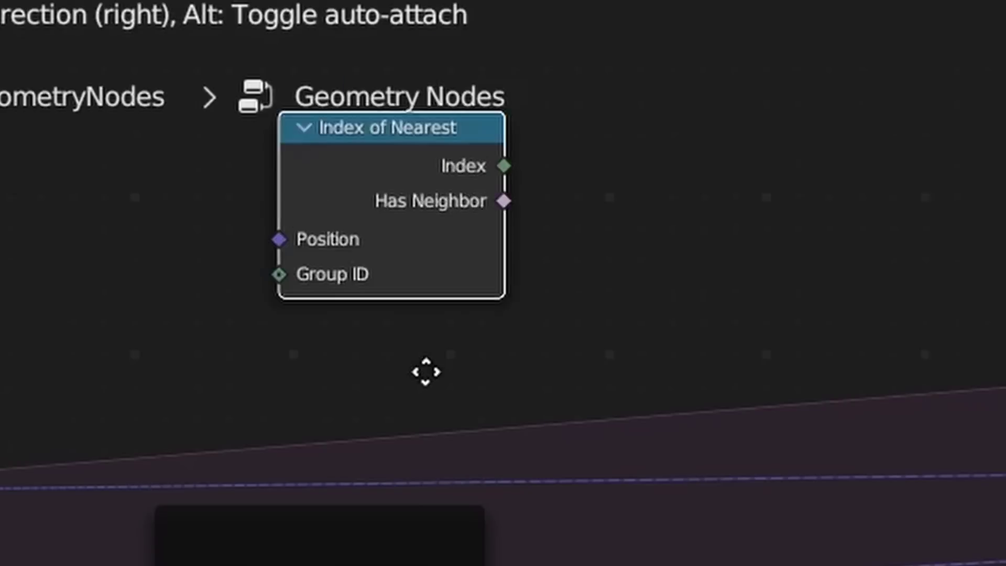
left_click(223, 395)
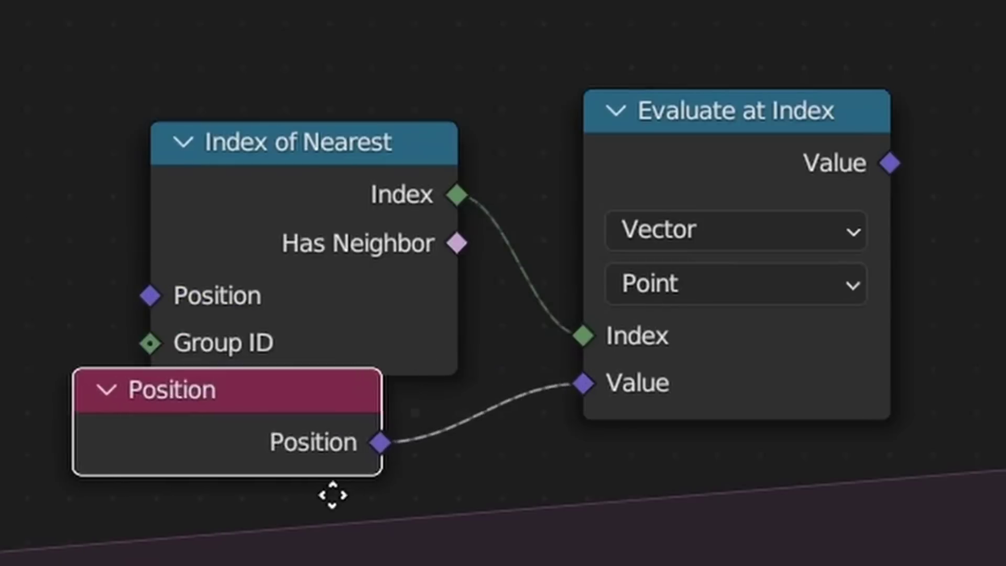
left_click(391, 530)
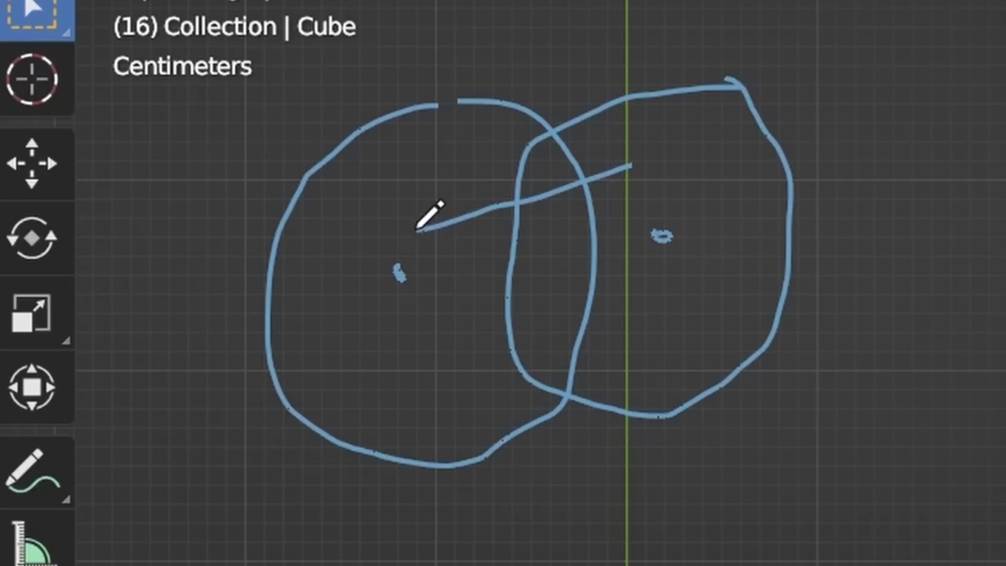
Sketch a line running from the right circle towards the left circle's centre, and undo it
mouse_move(418, 229)
left_mouse_down()
mouse_move(640, 166)
mouse_move(363, 262)
left_mouse_up()
key("ctrl+z")
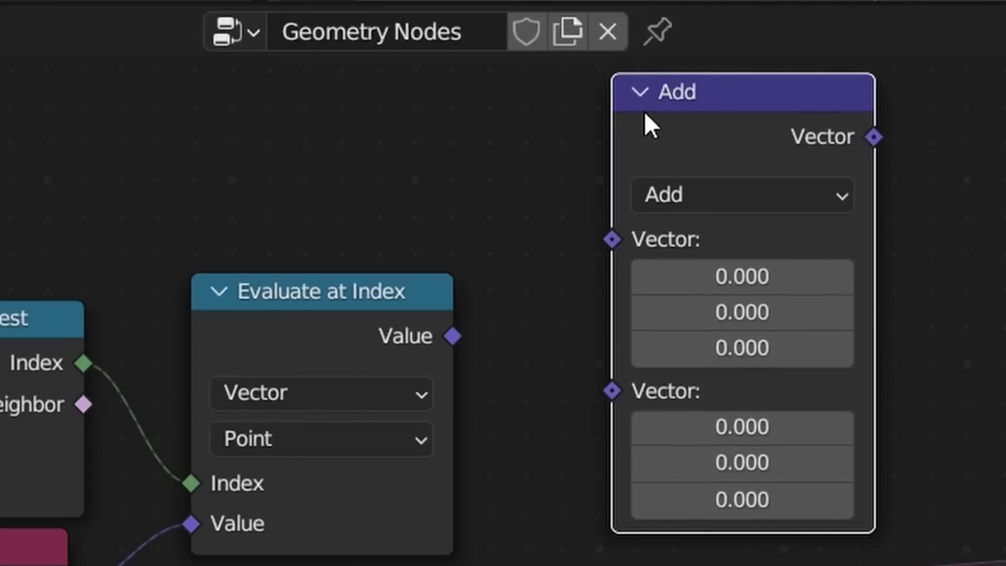
Set the new Vector Math node to Subtract and the one following it to Length
middle_click_drag(652, 160, 735, 140)
left_click(749, 152)
left_click(749, 152)
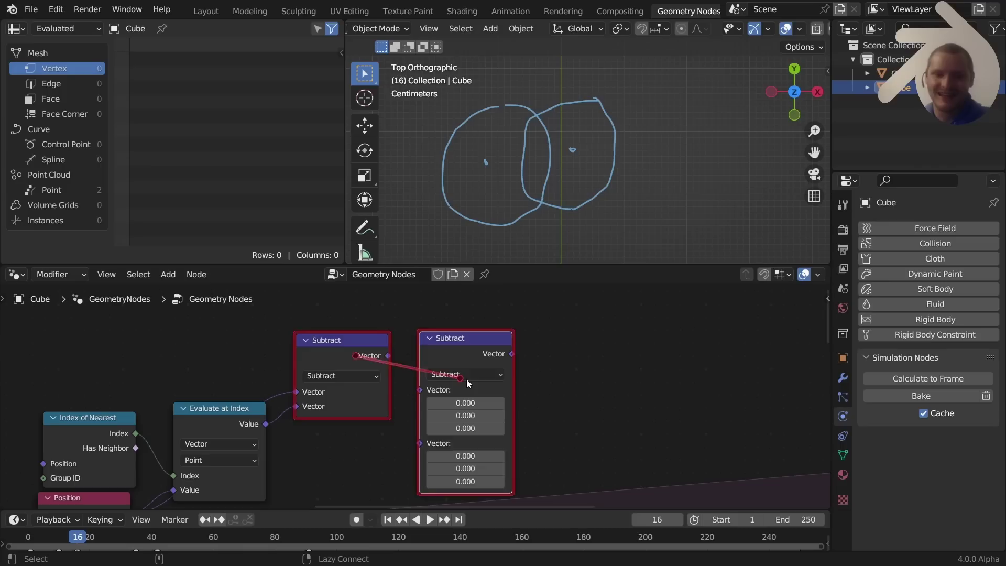
left_click(465, 375)
key("l")
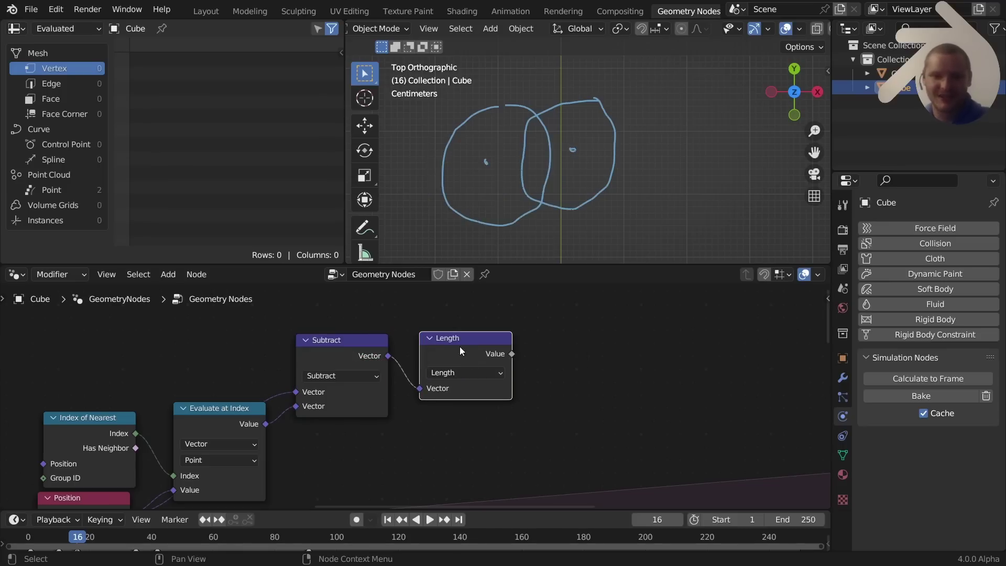
left_click_drag(460, 347, 450, 344)
Add a Radius node and feed it into a new Math Multiply node with a value of 2
mouse_move(514, 310)
left_mouse_down()
mouse_move(491, 391)
mouse_move(466, 338)
left_mouse_up()
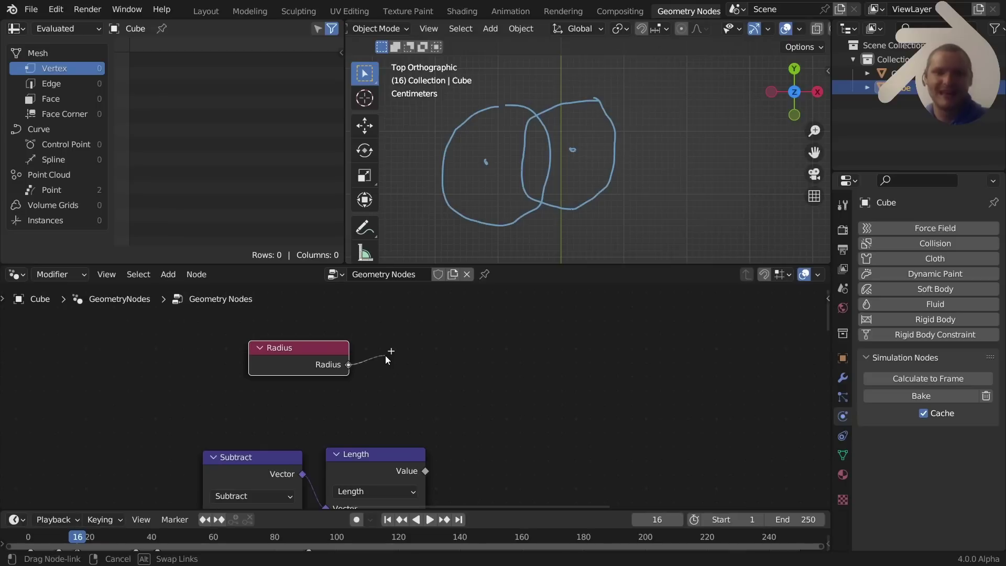
left_click_drag(385, 355, 386, 356)
type("mult")
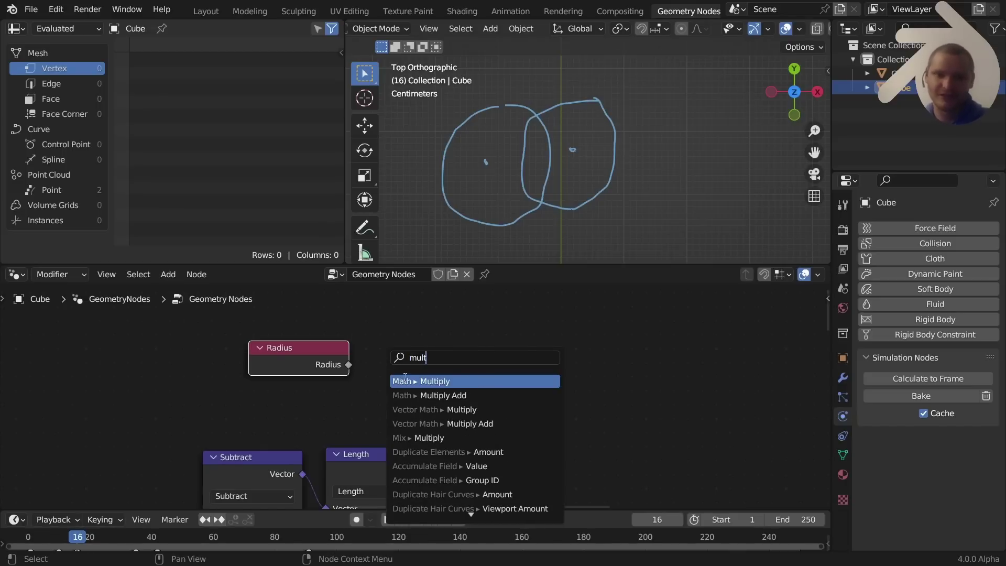
left_click(413, 381)
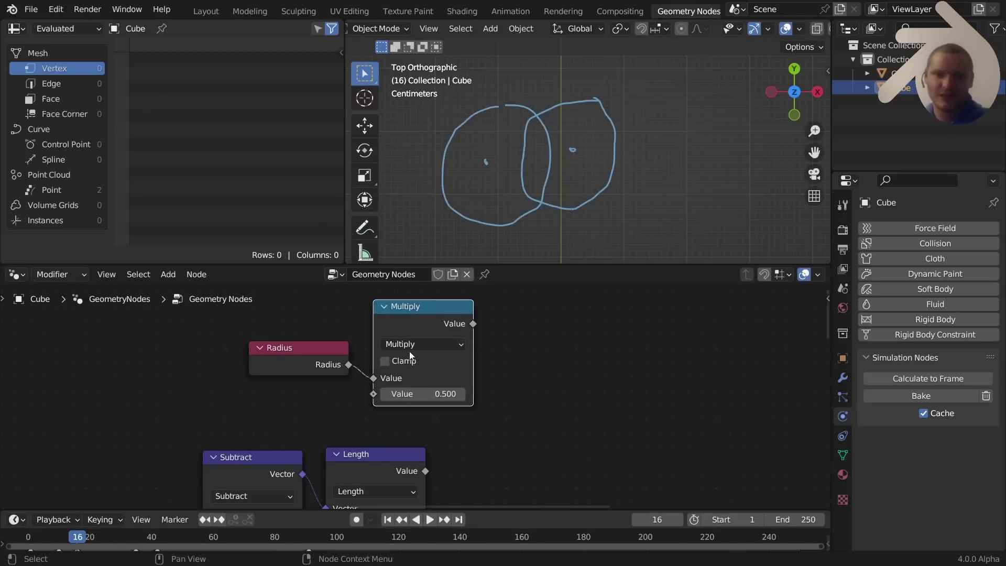
Duplicate the Multiply node as a Subtract that takes the distance Length away from the doubled radius
key("shift+d")
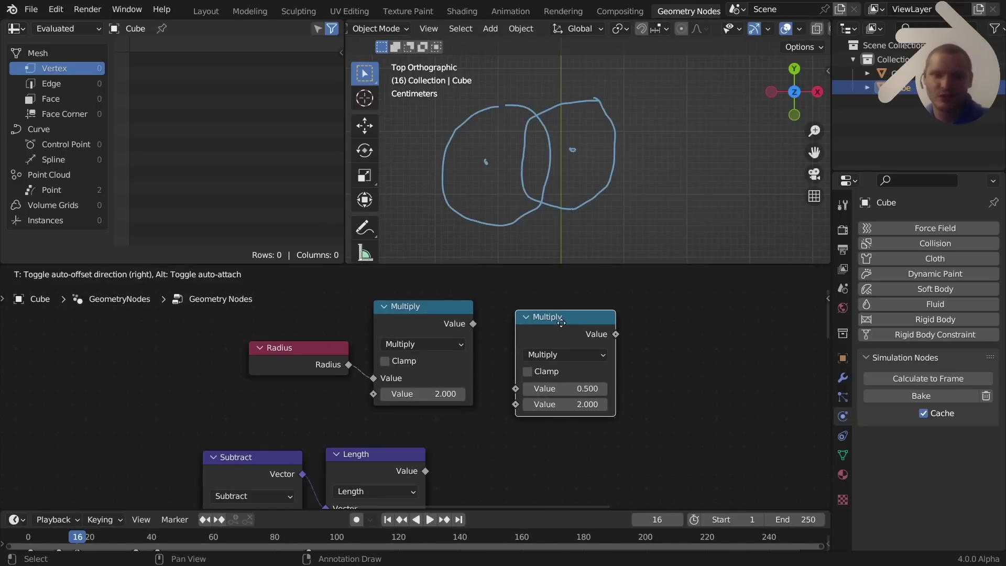
left_click(560, 325)
right_click_drag(445, 337, 560, 355, "alt")
left_click(561, 355)
key("s")
middle_click_drag(487, 426, 471, 362)
right_click_drag(414, 390, 513, 347, "alt")
middle_click_drag(513, 349, 477, 408)
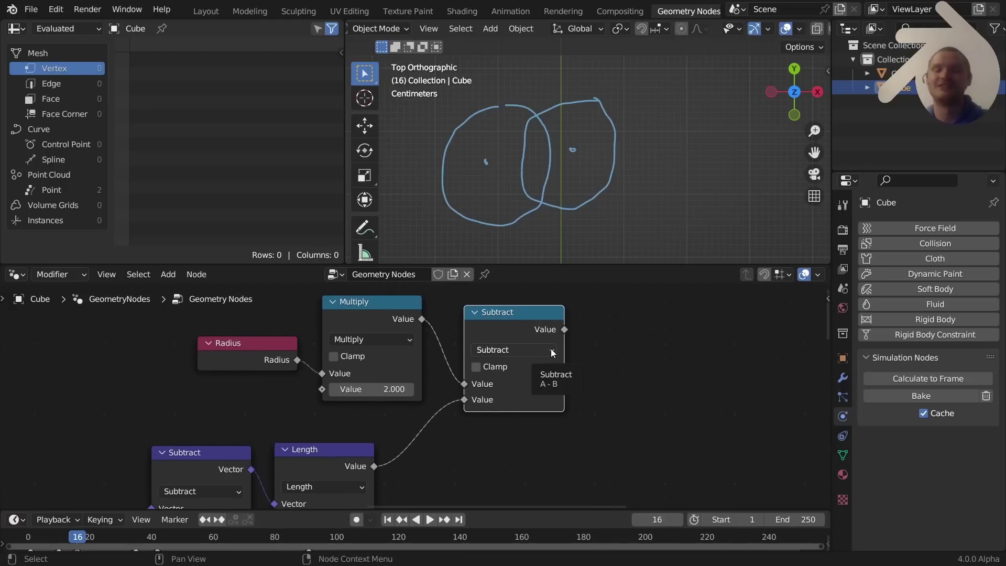
Duplicate the Math Subtract node, feed it with the subtraction result and set the copy to Divide by 2
key("shift+d")
left_click(662, 321)
right_click_drag(535, 340, 621, 346, "alt")
left_click(622, 345)
key("d")
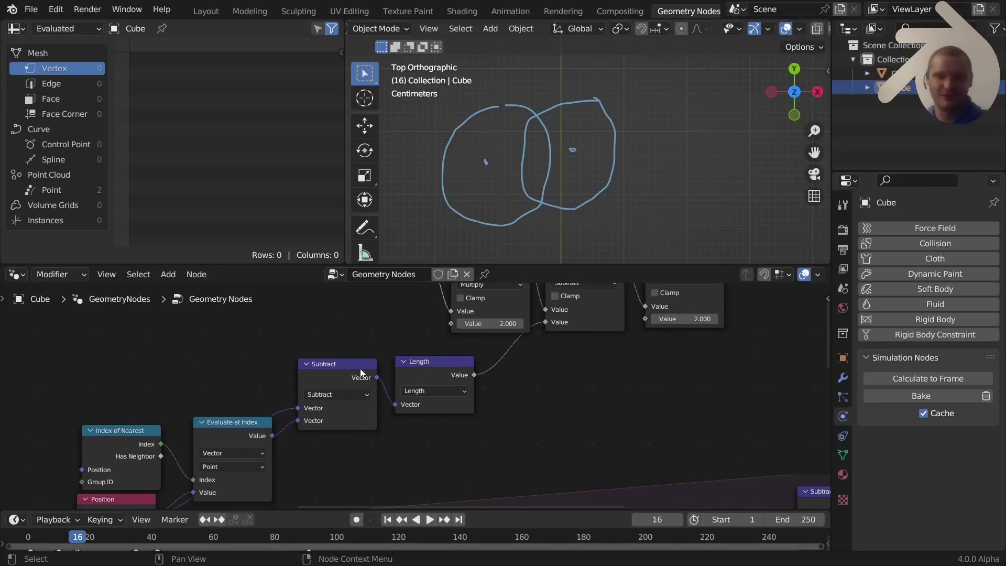
Duplicate the vector Subtract node as a Normalize node fed by the position difference and place it below the Length node
key("shift+d")
left_click(606, 376)
middle_click_drag(545, 383, 463, 365)
left_click_drag(297, 357, 479, 387)
left_click(523, 374)
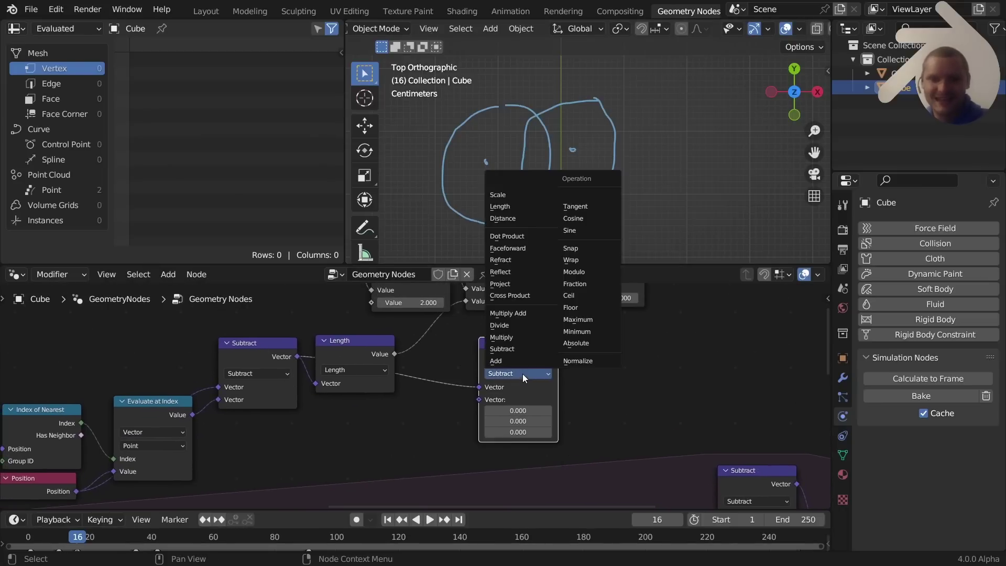
left_click(578, 362)
left_click_drag(514, 357, 347, 423)
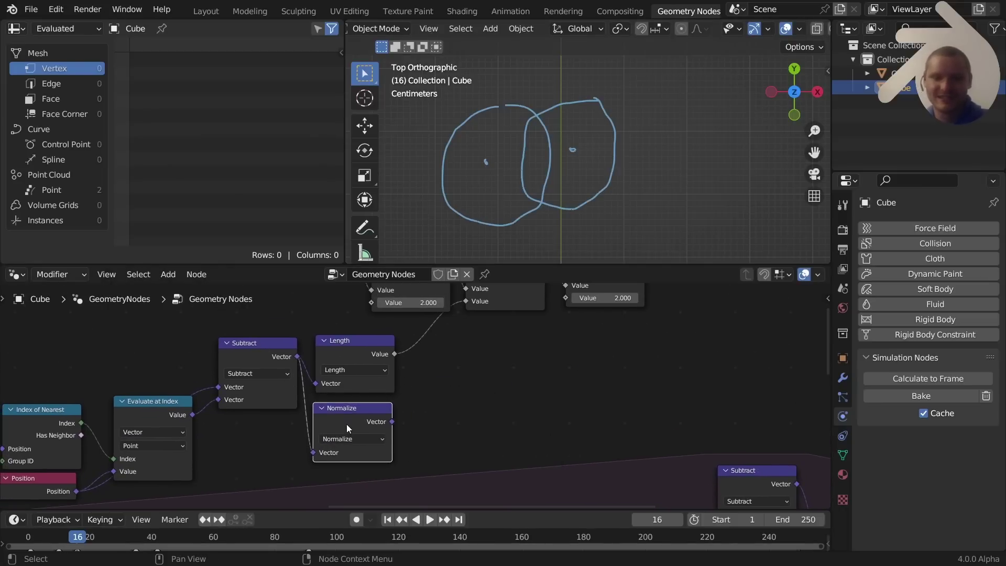
Duplicate the Normalize node as a Scale node that scales the normalized vector by the Divide result
key("shift+d")
left_click(509, 399)
left_click(512, 414)
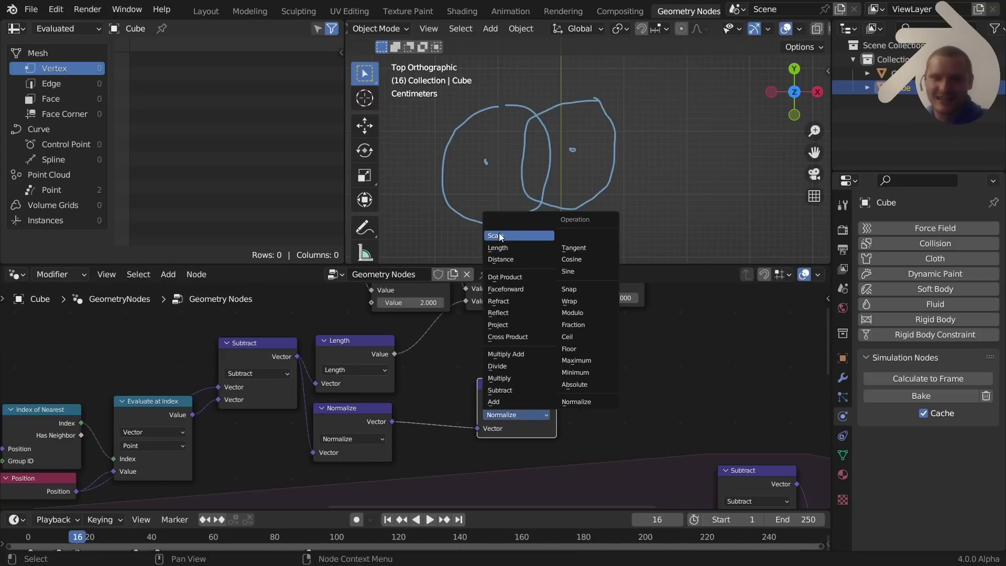
left_click(496, 236)
middle_click_drag(538, 311, 473, 380)
right_click_drag(534, 323, 454, 460, "alt")
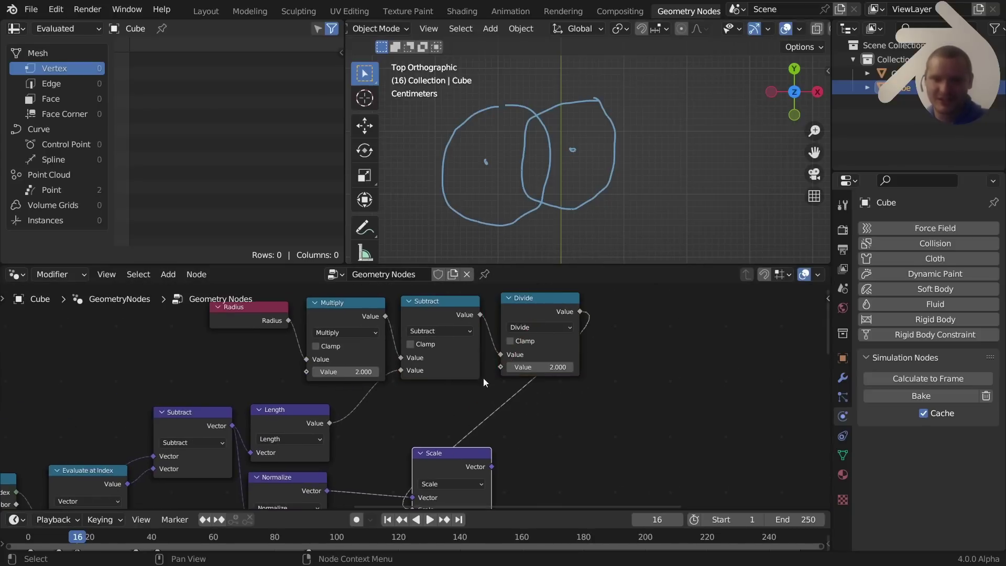
Insert a Set Position node on the geometry link between the two existing Set Position nodes in the simulation zone
mouse_move(457, 463)
middle_mouse_down()
mouse_move(530, 383)
mouse_move(470, 435)
mouse_move(463, 457)
middle_mouse_up()
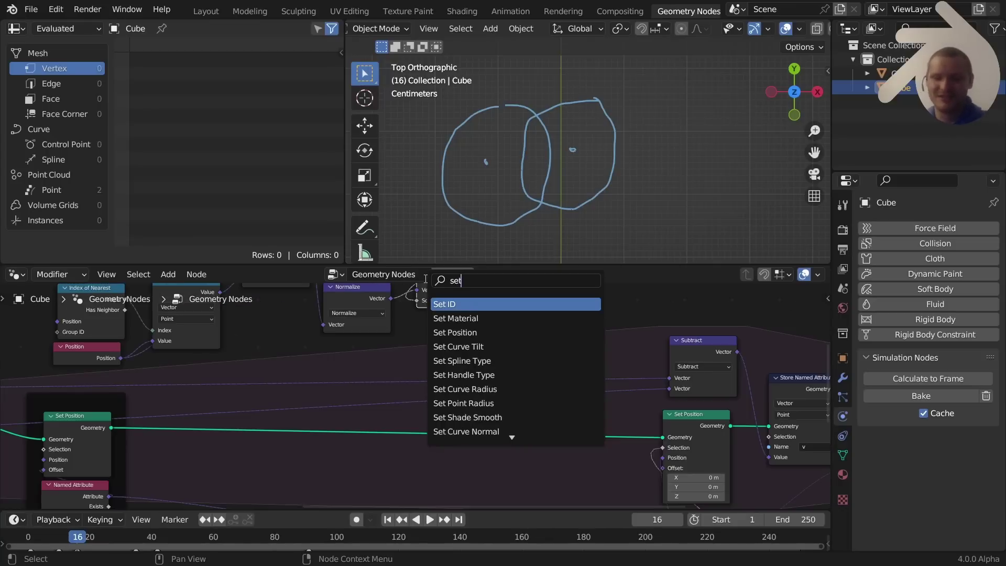
type("p")
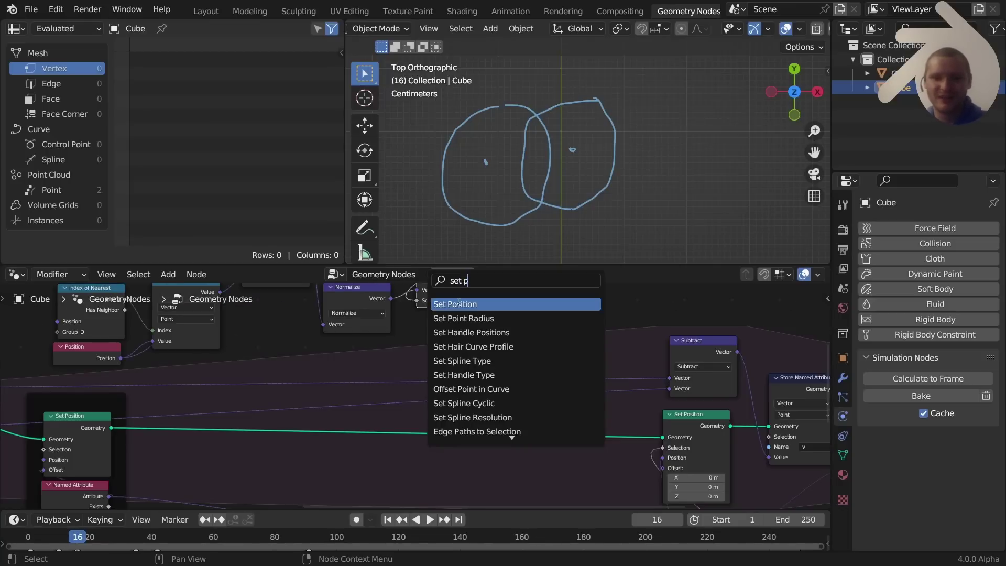
key("Return")
left_click(501, 419)
Connect the Scale vector to the new Set Position node's Offset and move that node closer to the following one
scroll(413, 396, "down", 3)
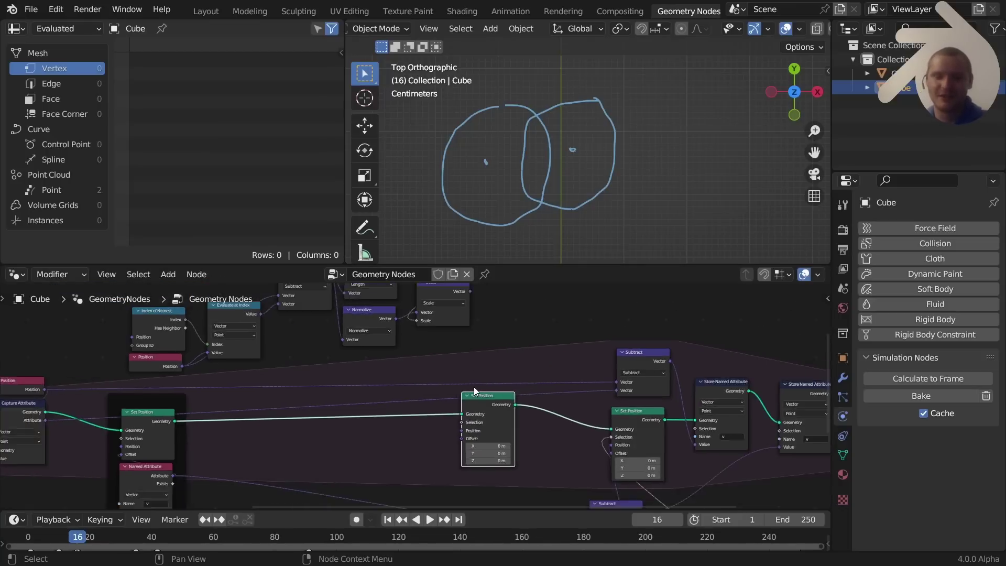
scroll(474, 387, "down", 2)
scroll(473, 385, "up", 4)
middle_click_drag(475, 370, 464, 412)
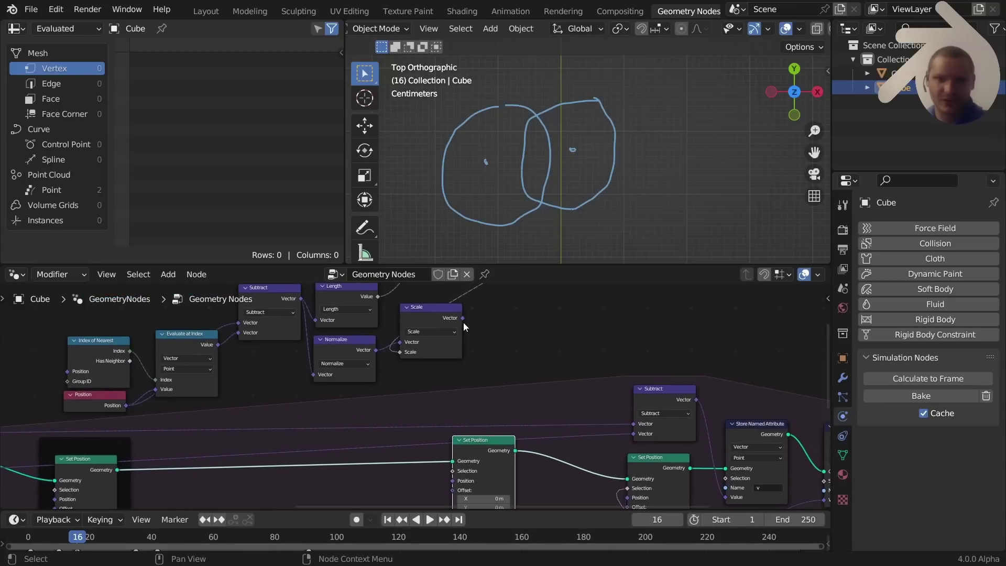
left_click_drag(463, 319, 455, 460)
left_click_drag(482, 419, 525, 419)
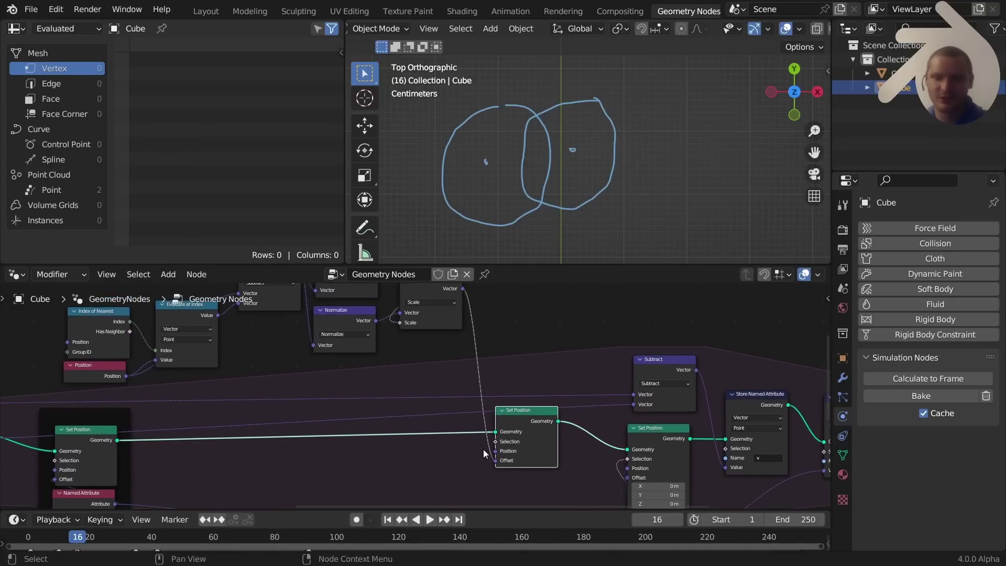
scroll(473, 445, "up", 2)
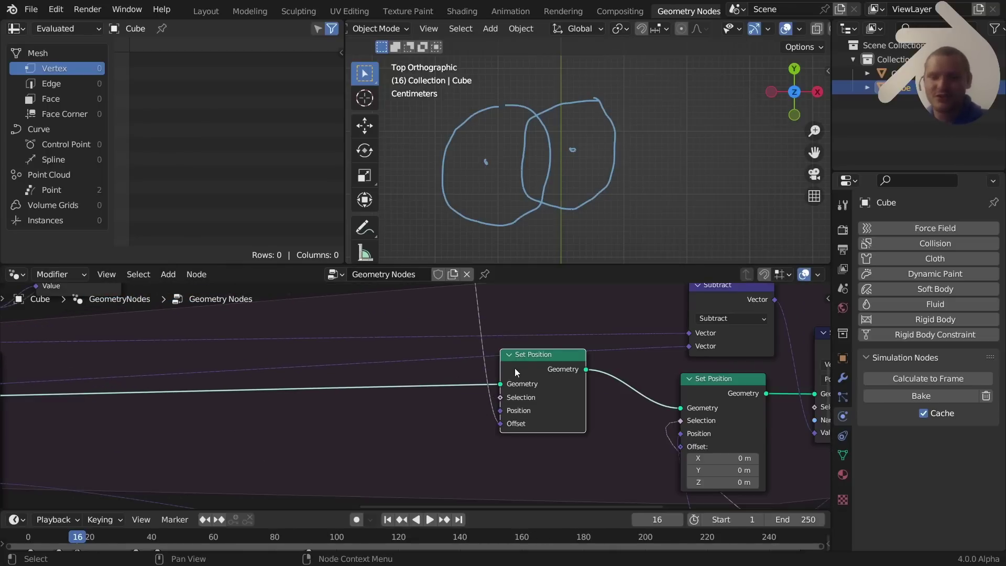
Set the copied Math node to Greater Than with a threshold of 0, fed by the doubled-radius-minus-distance Subtract
scroll(509, 340, "down", 5)
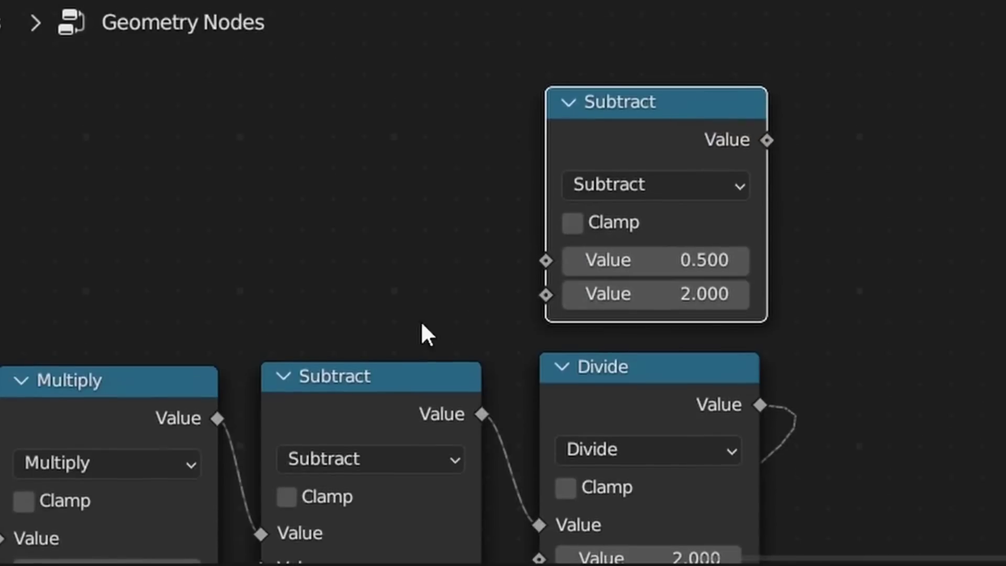
left_click_drag(482, 414, 546, 261)
left_click(618, 185)
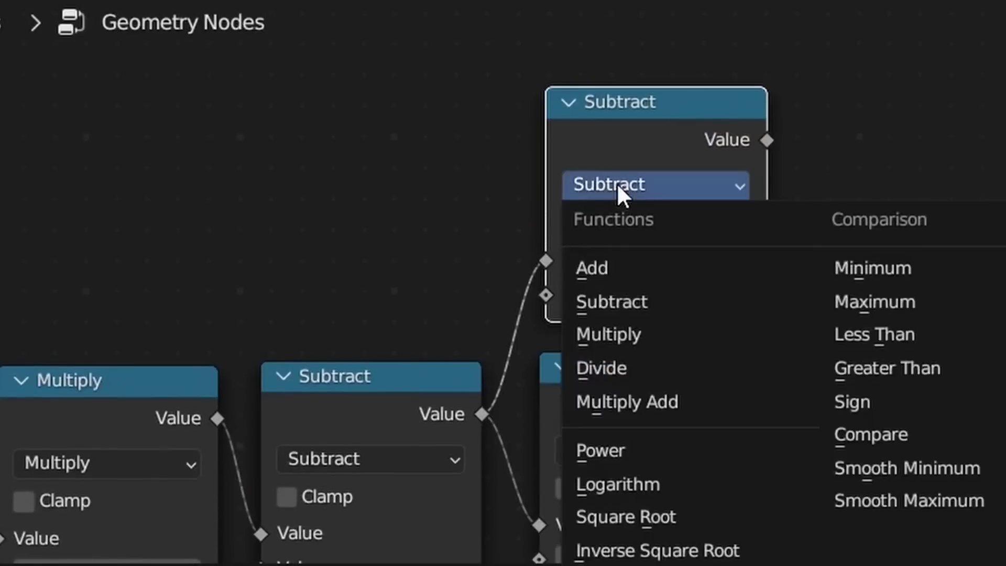
left_click(887, 366)
left_click(653, 287)
type("0")
key("Return")
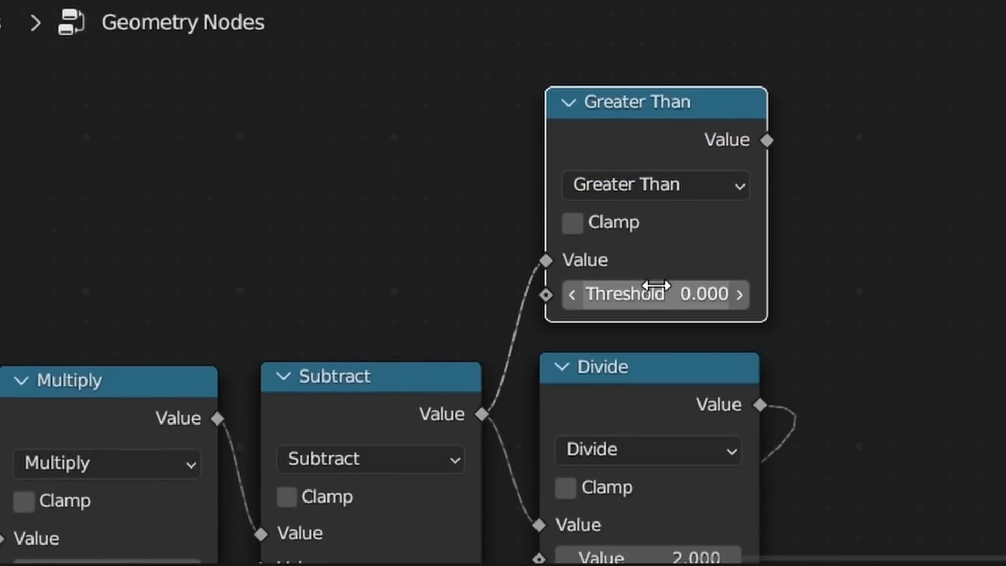
Undo the last annotation stroke between the circles and connect the Greater Than result to the new Set Position node's Selection
middle_click_drag(658, 287, 613, 222)
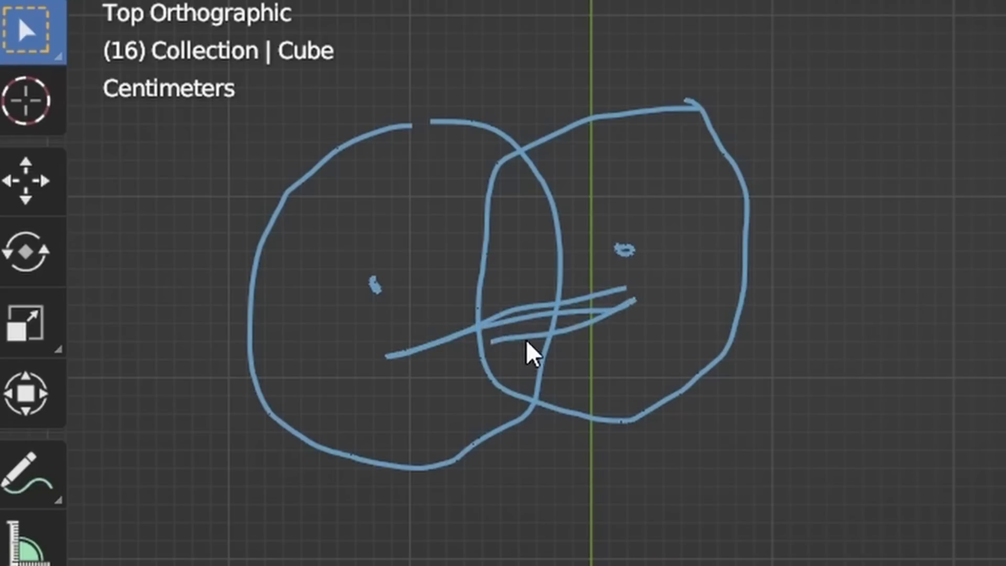
key("ctrl+z")
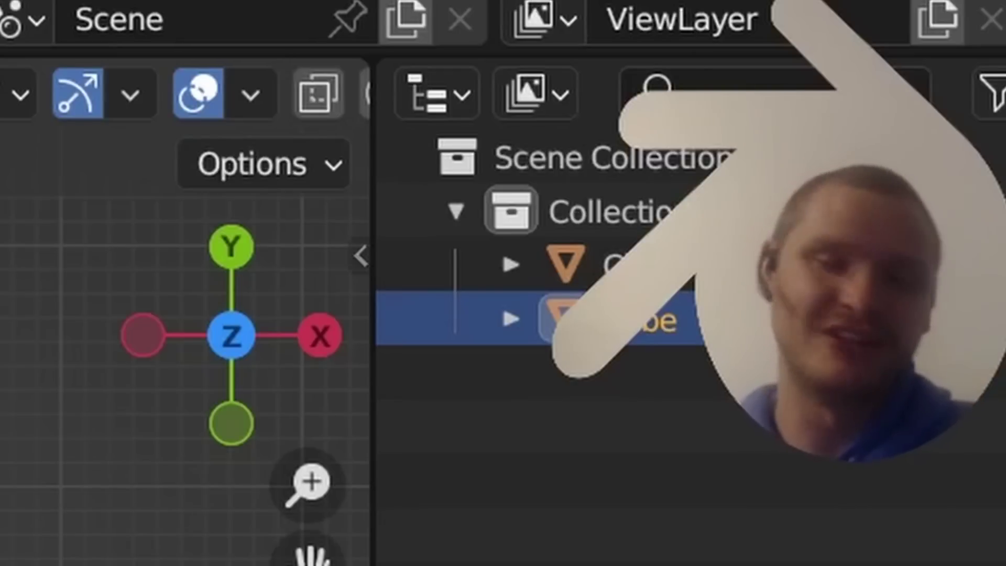
right_click_drag(504, 299, 471, 456, "alt")
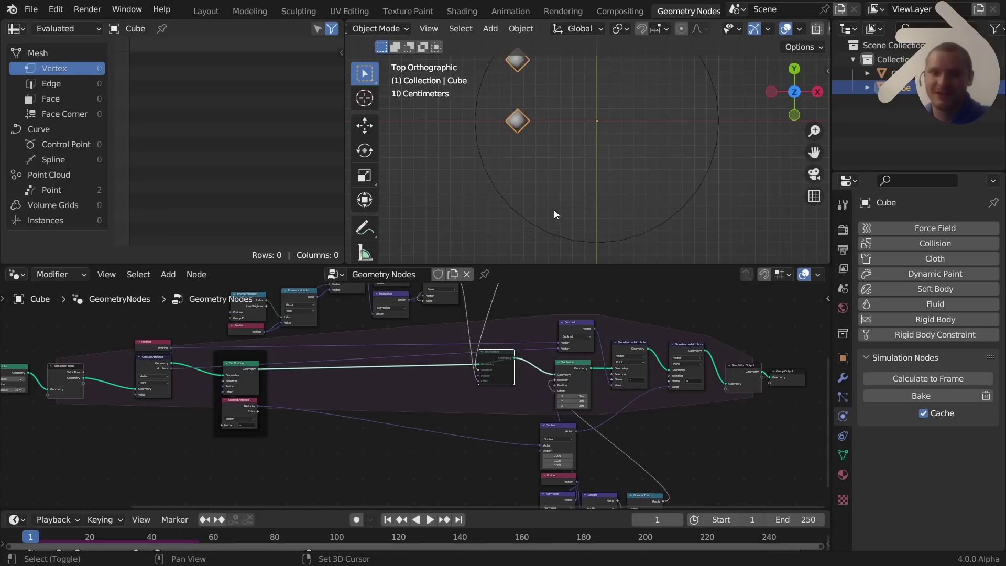
Unmute the new Set Position node that applies the collision offset
scroll(432, 389, "up", 3)
key("m")
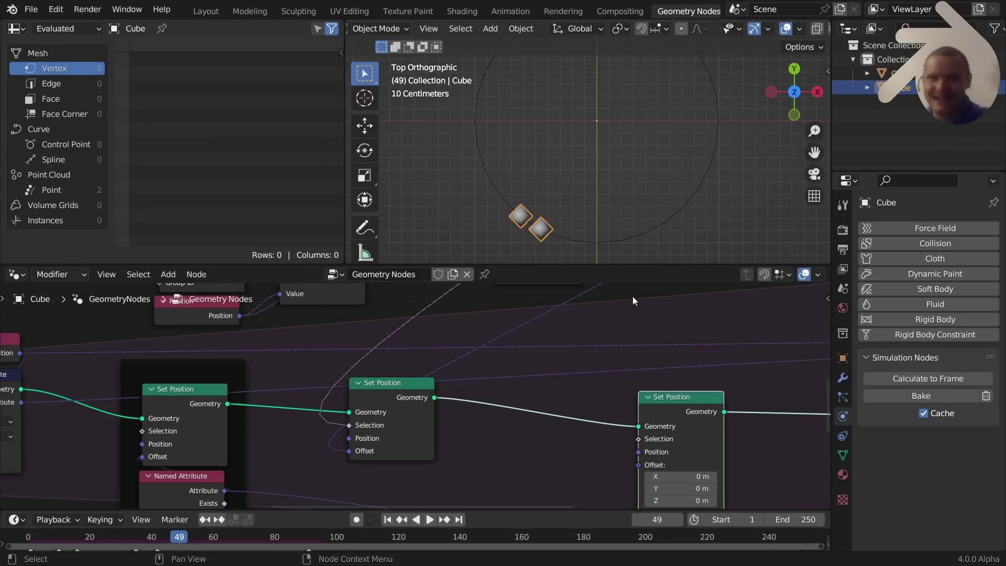
Duplicate the Scale node, feed the copy with the original Scale vector and set its scale to -1
scroll(515, 385, "down", 1)
scroll(515, 384, "up", 1)
middle_click_drag(502, 333, 476, 364)
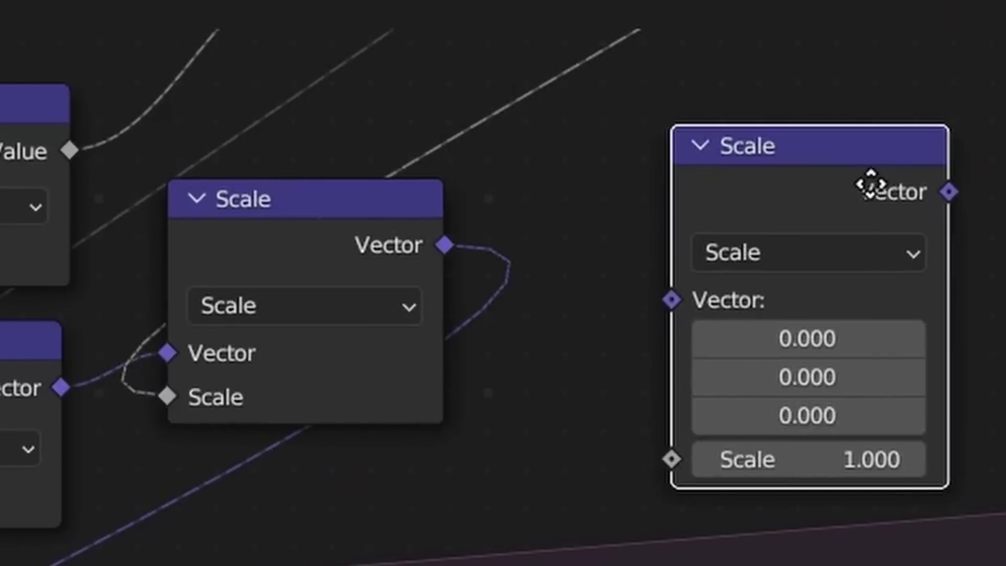
left_click(869, 184)
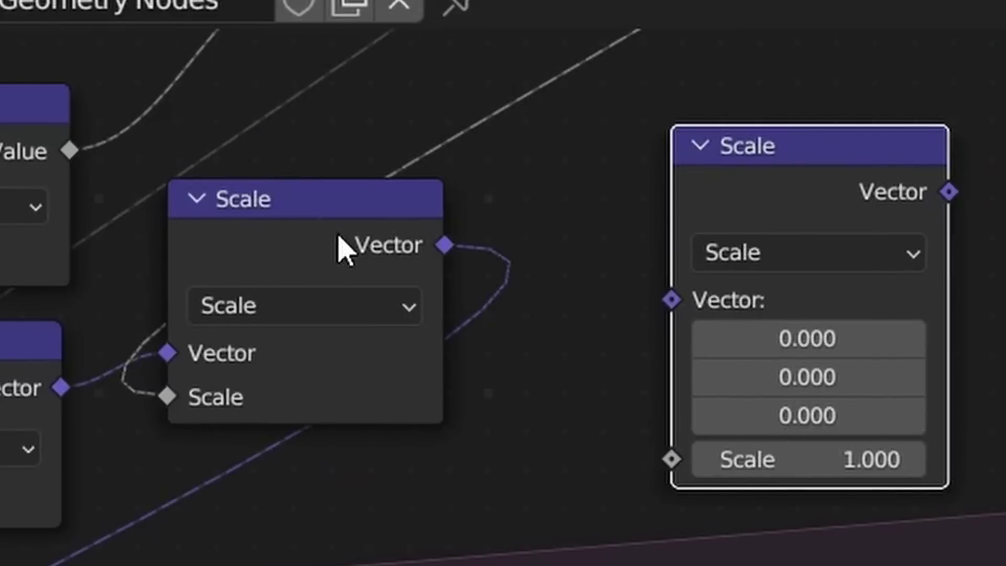
right_click_drag(338, 234, 719, 244, "alt")
left_click(797, 343)
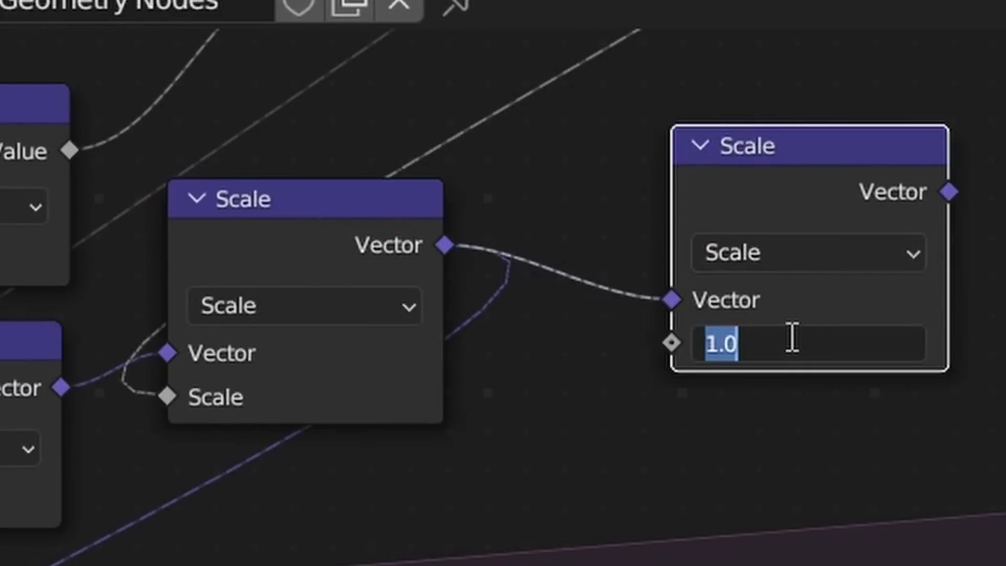
type("-1")
key("Return")
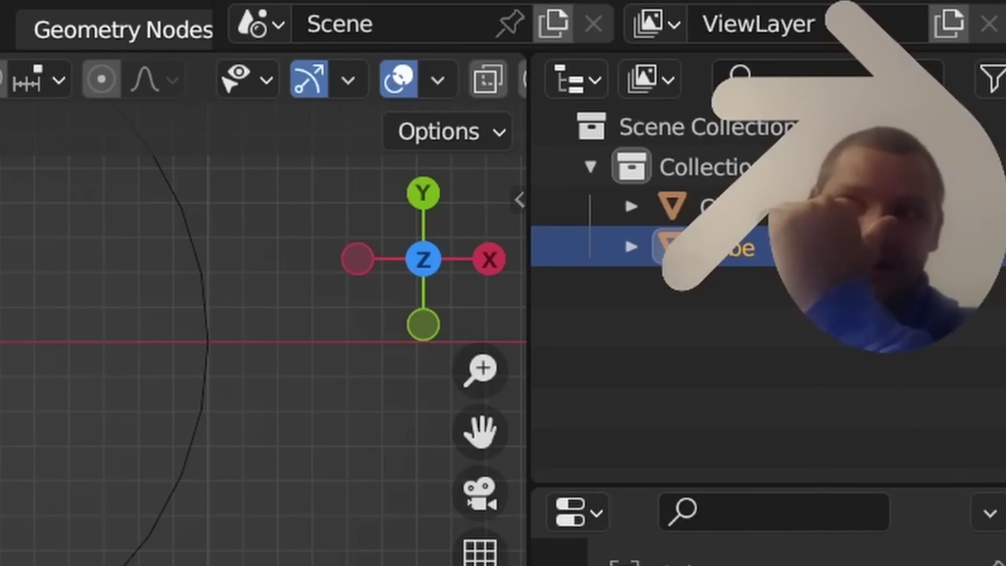
left_click_drag(577, 287, 442, 461)
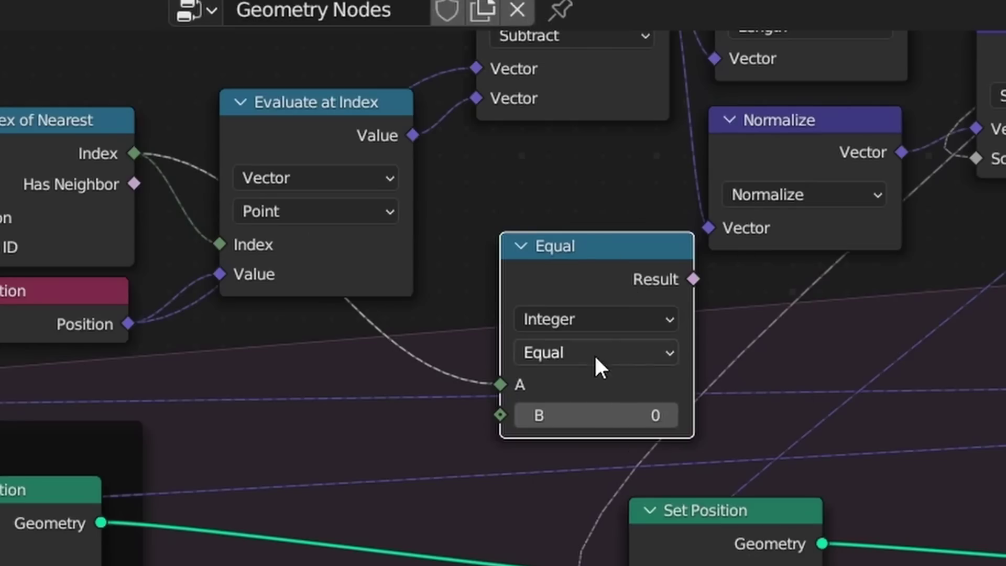
Play the 38-point simulation, examine how the points collide inside the circle, and replay it from the first frame
scroll(414, 330, "up", 1)
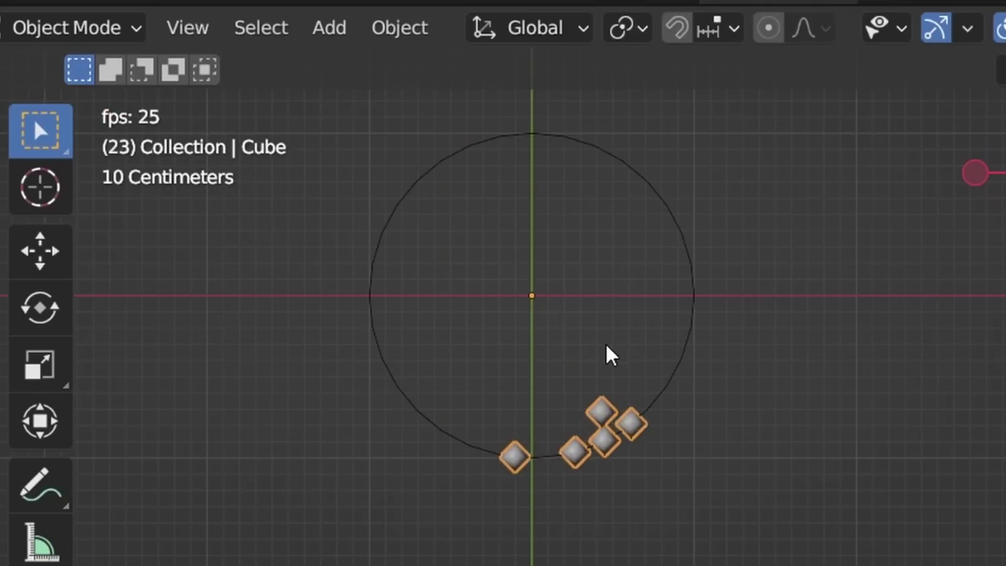
scroll(568, 433, "up", 1)
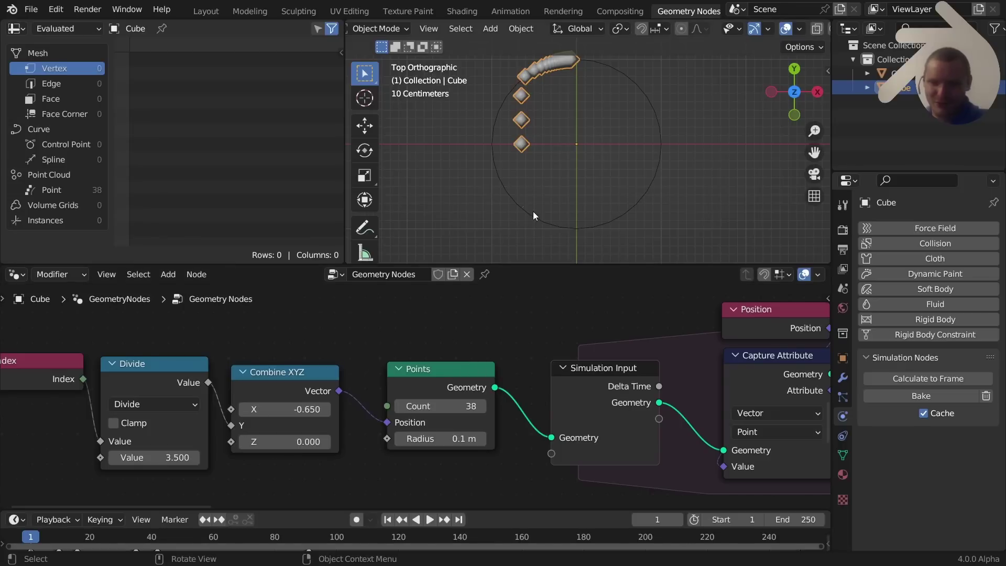
key("space")
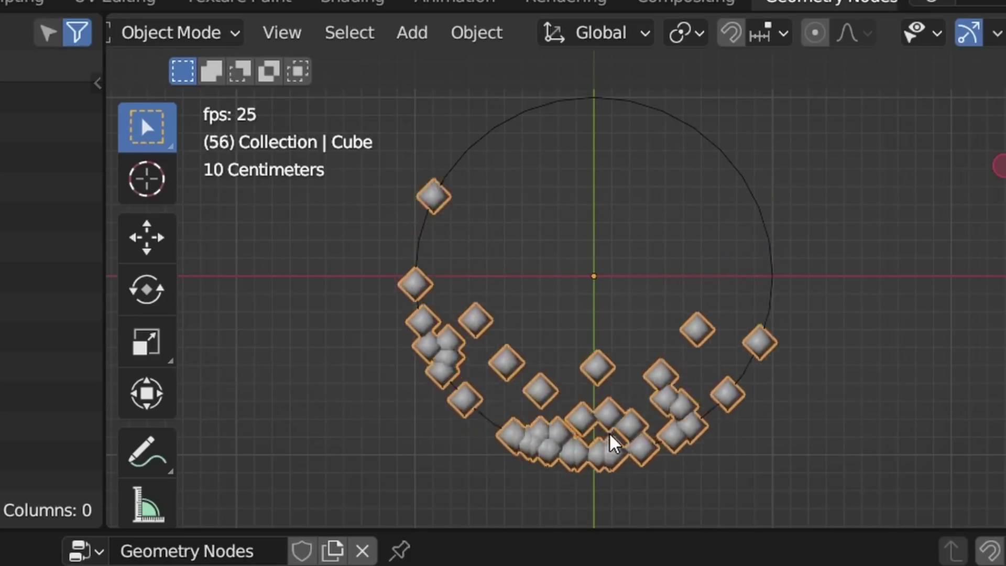
scroll(615, 434, "up", 2)
key("space")
middle_click_drag(590, 447, 658, 284, "shift")
scroll(651, 370, "up", 3)
scroll(661, 385, "down", 3)
scroll(644, 398, "down", 5)
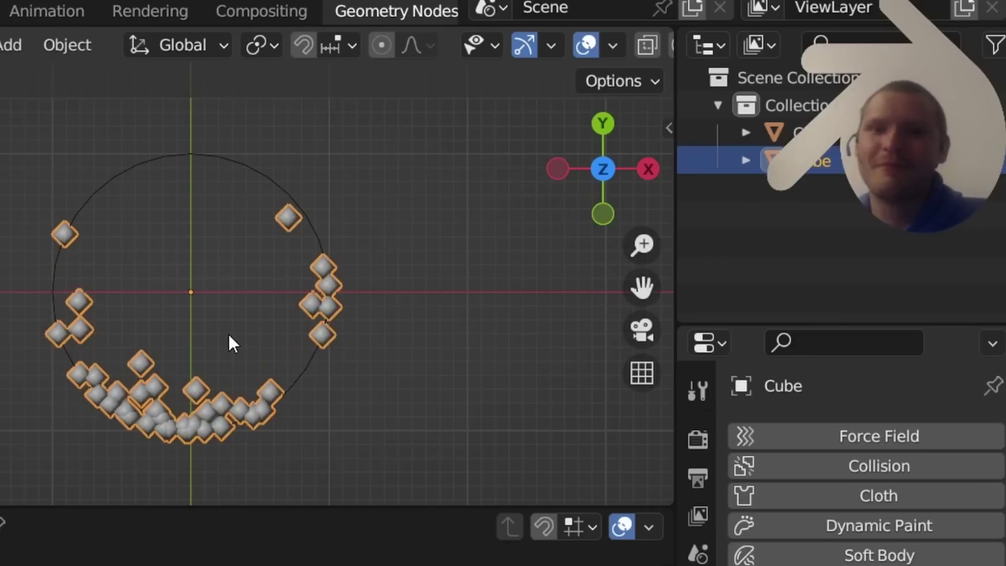
key("shift+Left")
key("space")
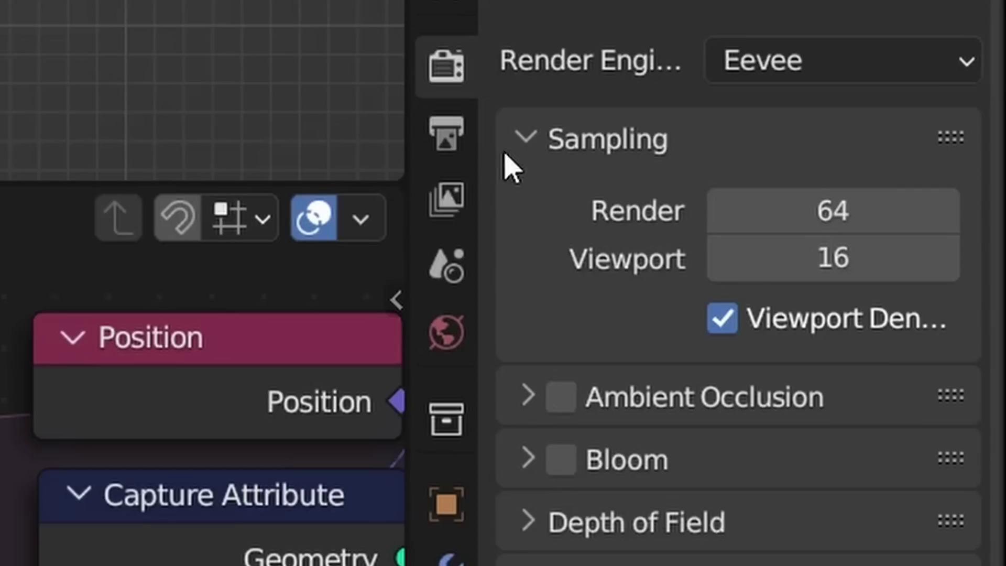
Open the frame rate options in the scene's output settings
left_click(842, 249)
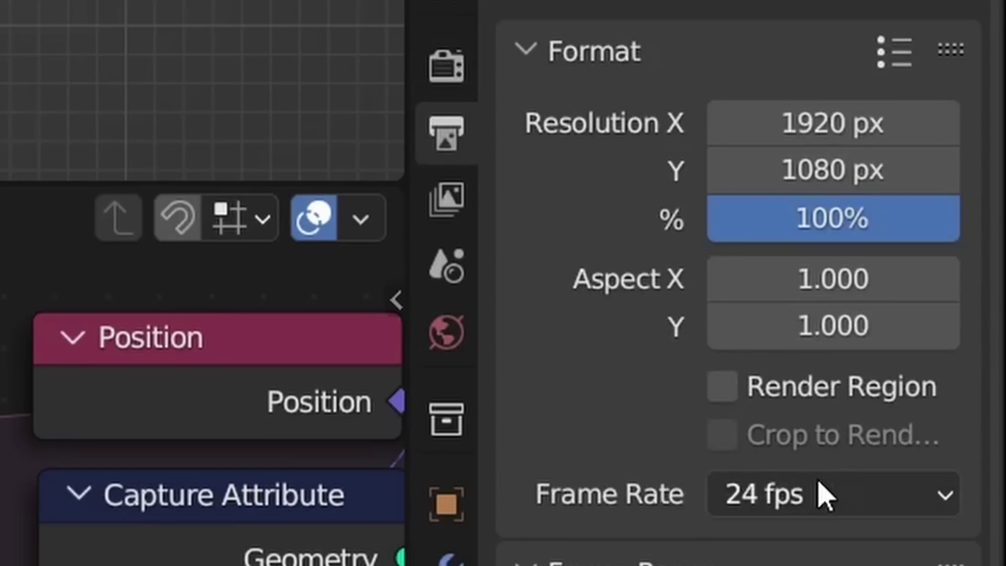
left_click(823, 495)
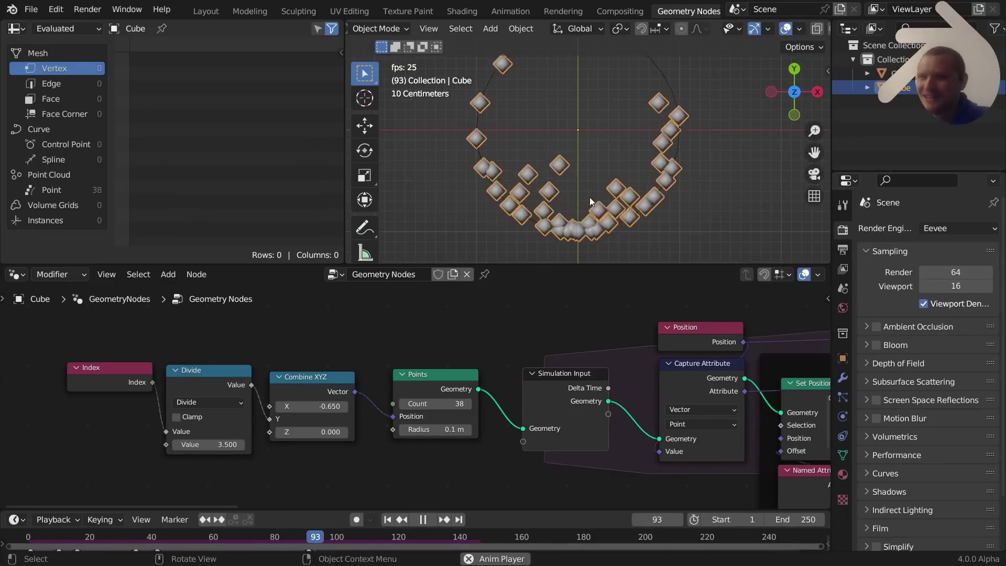
Pause the simulation and annotate the sketch of three overlapping points with outward arrows for the collision directions
key("space")
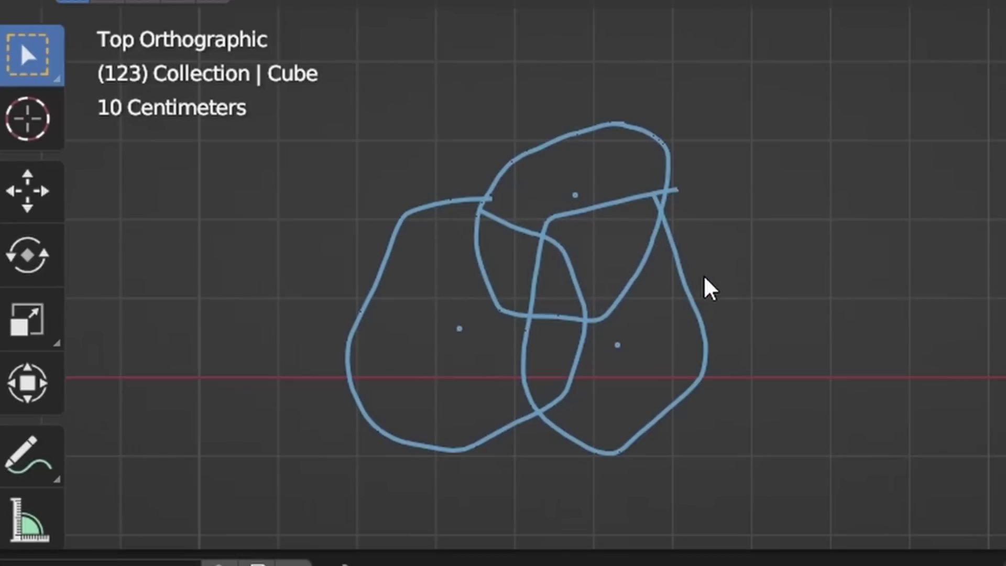
scroll(695, 300, "up", 1)
middle_click_drag(664, 323, 656, 289, "shift")
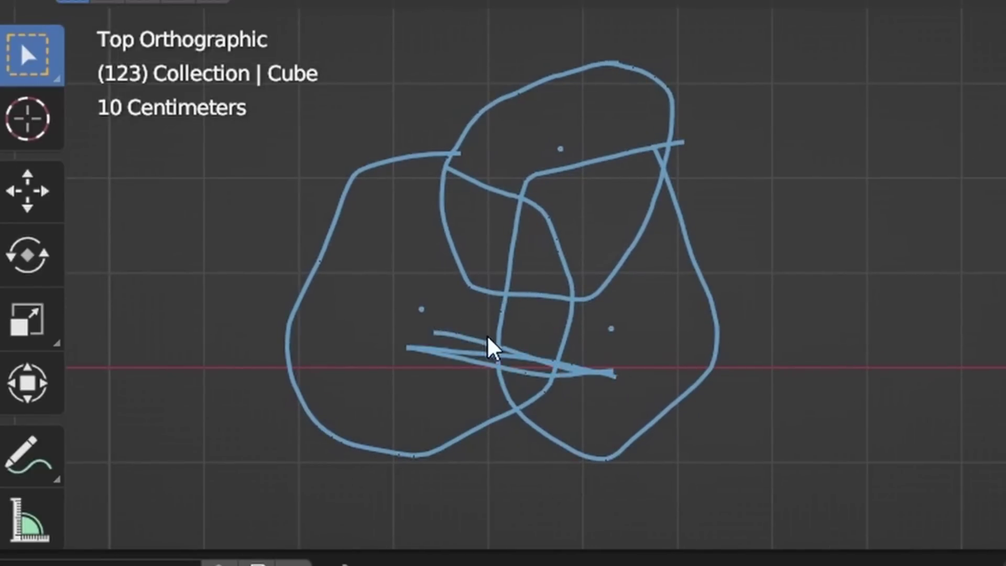
key("ctrl+z")
left_click_drag(650, 319, 763, 366)
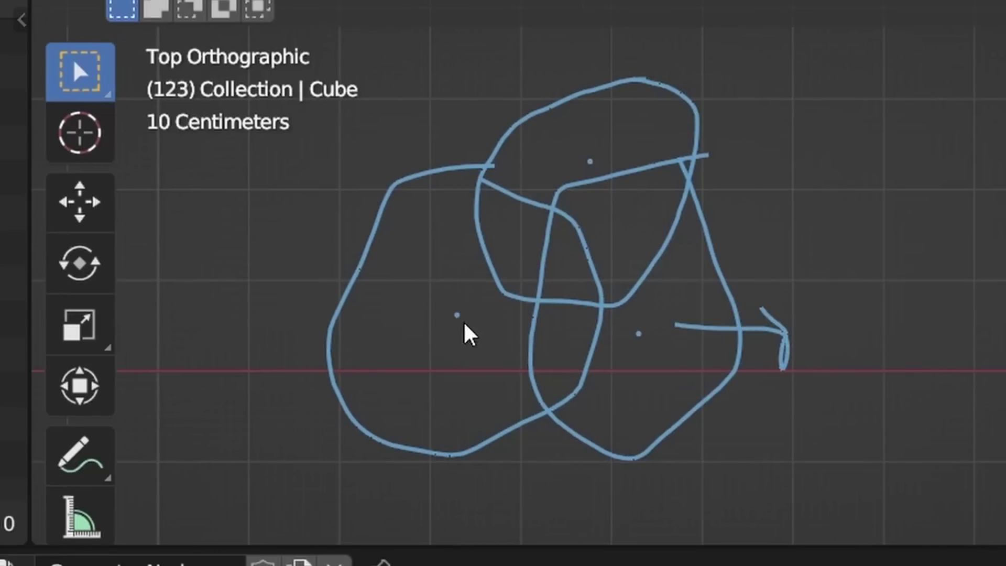
left_click_drag(415, 322, 200, 278)
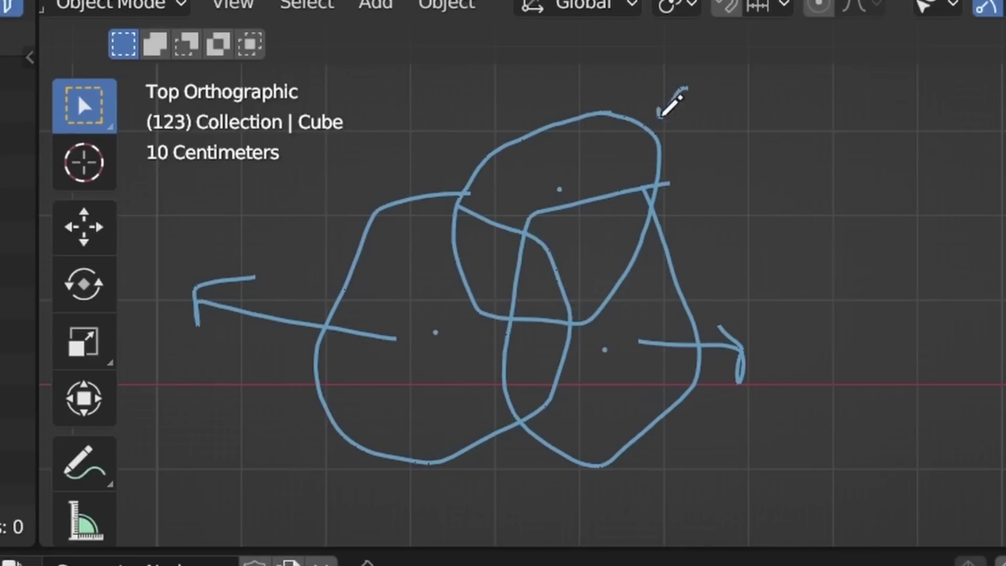
left_click_drag(660, 116, 683, 116)
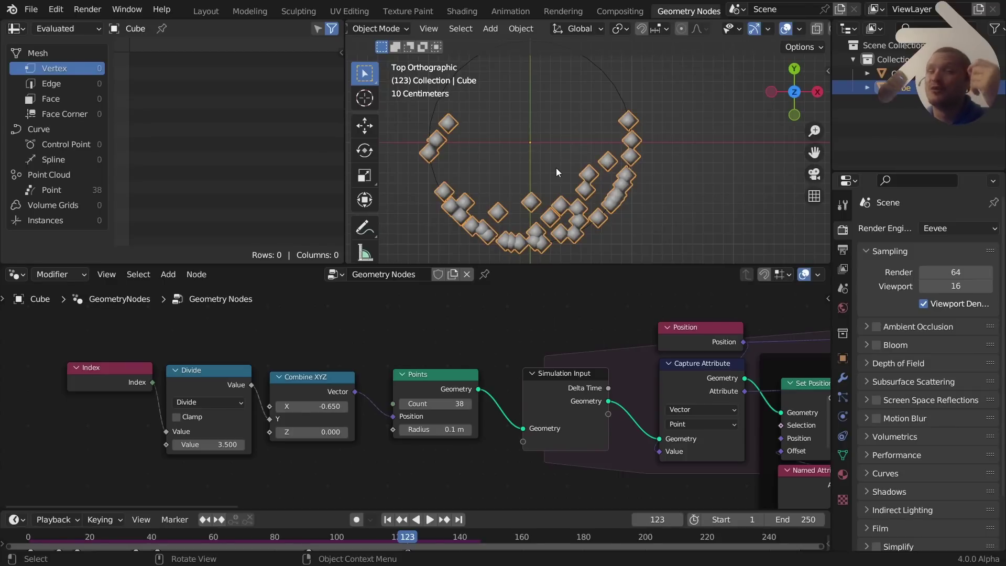
Combine the collision nodes, including both of their Set Position nodes, into one node group and return to the main node tree
key("Home")
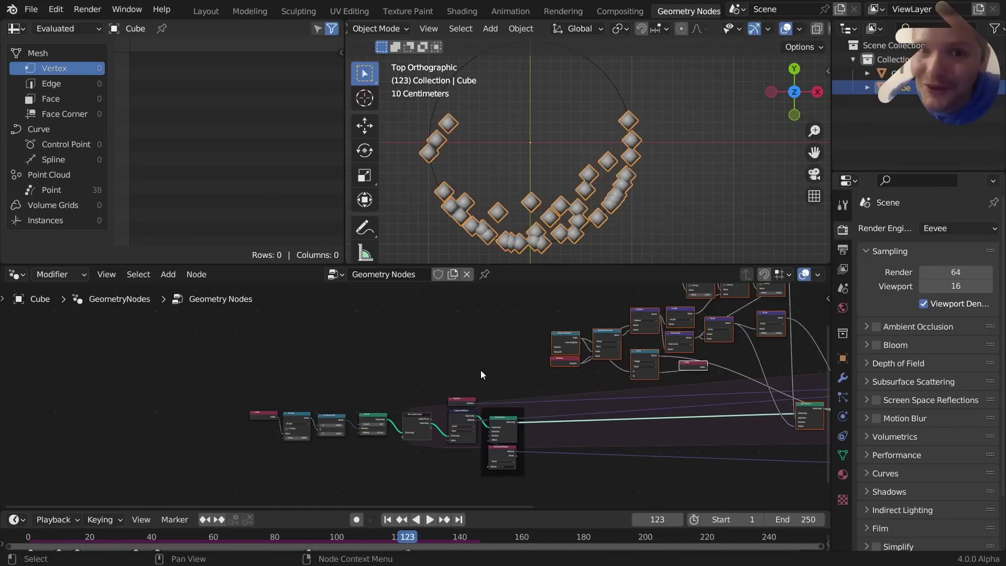
left_click_drag(283, 375, 824, 3)
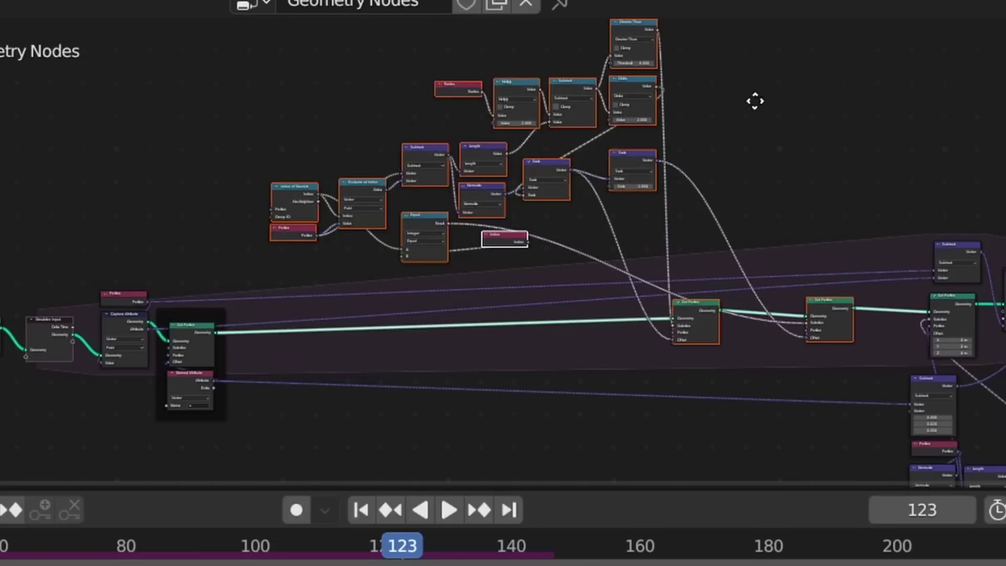
middle_click_drag(755, 101, 686, 116)
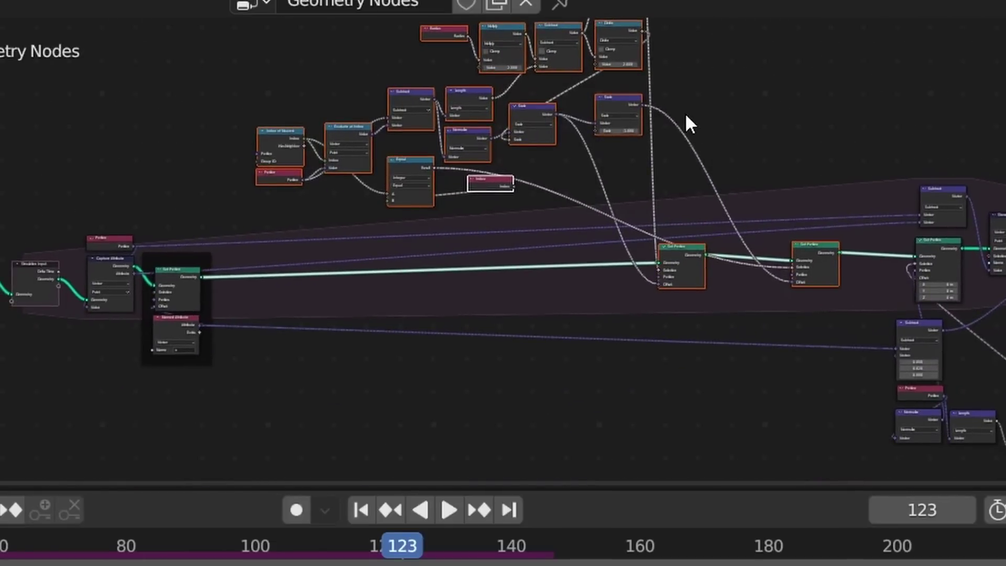
key("ctrl+g")
key("Tab")
Add a Repeat Zone, widen it, and place the collision node group inside it on the main geometry link
key("shift+a")
type("rep")
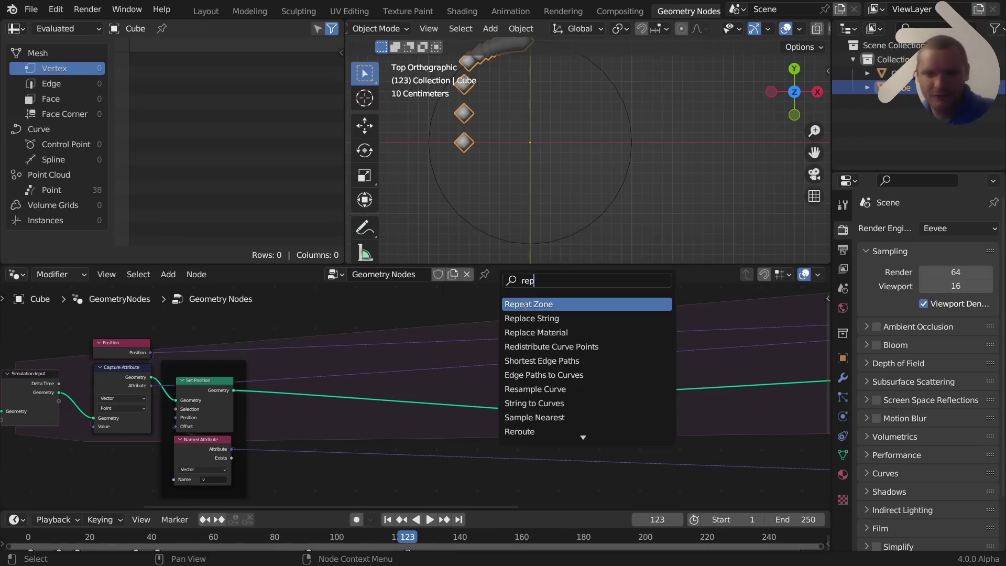
left_click(526, 304)
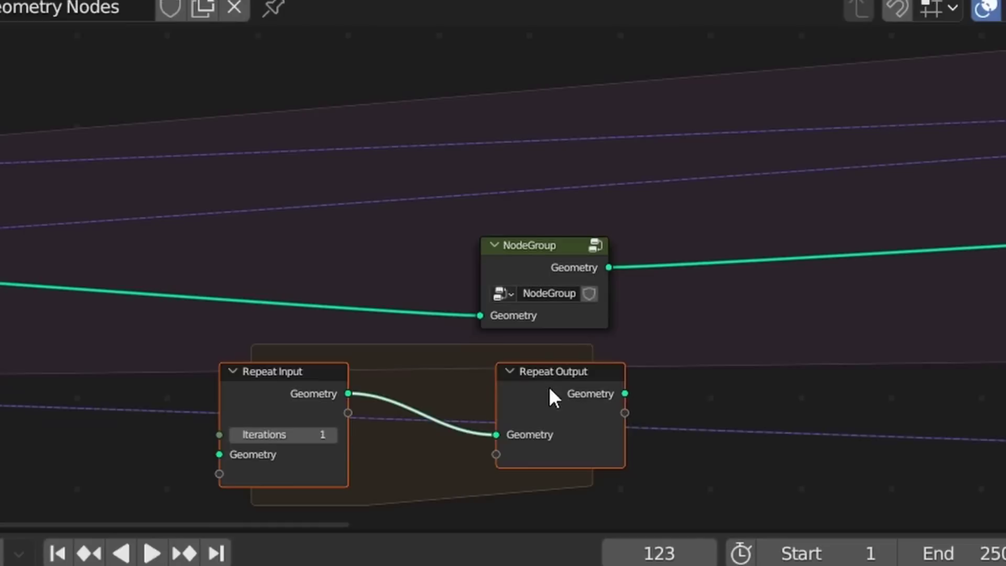
left_click_drag(657, 389, 802, 384)
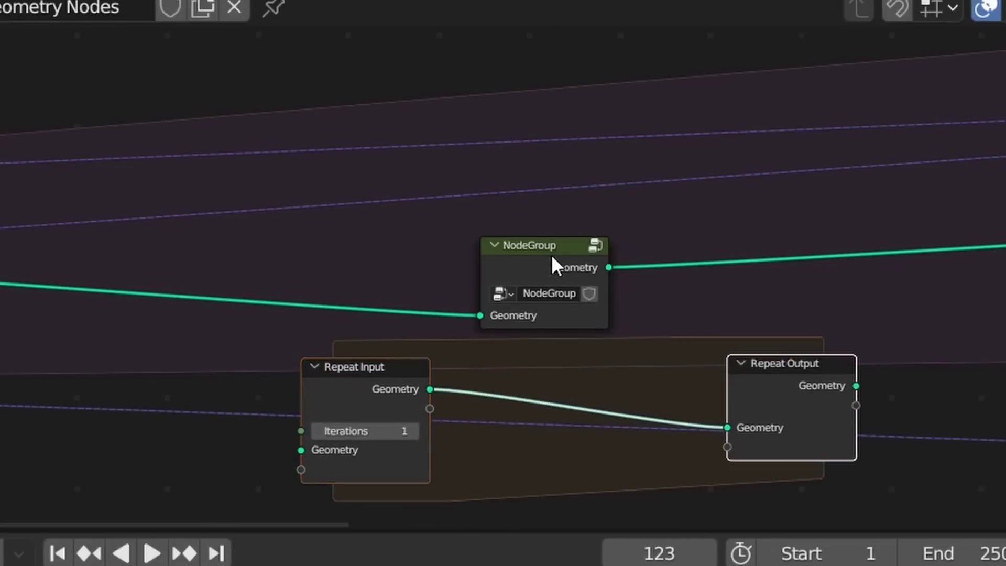
left_click(553, 259)
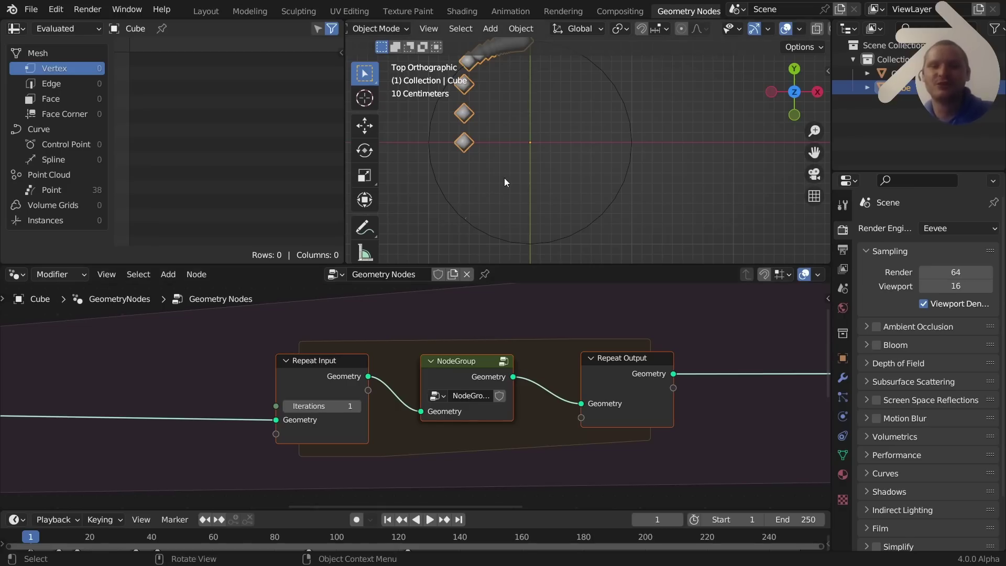
Play the simulation and set the Repeat Zone's iterations to 4
key("space")
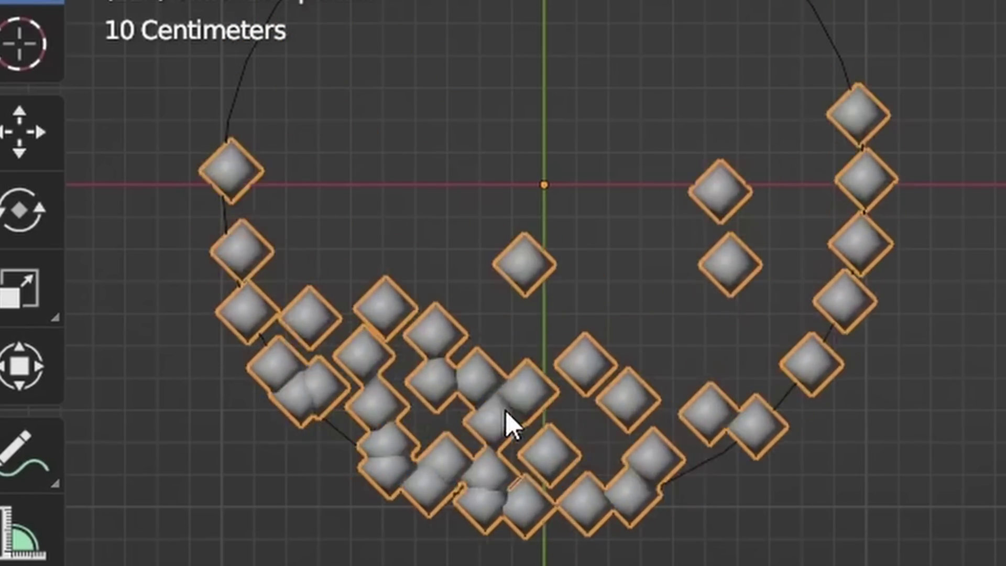
left_click(368, 348)
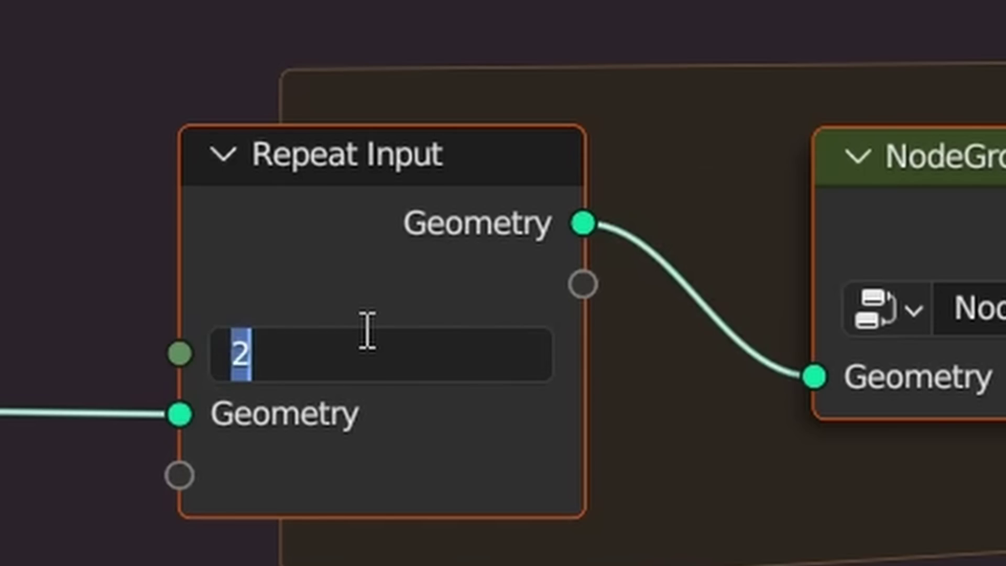
key("Return")
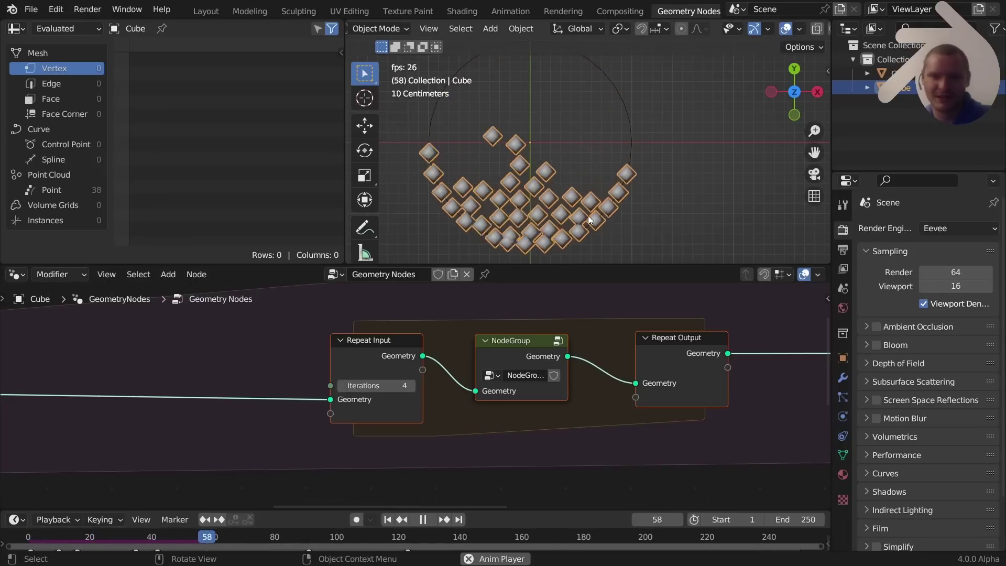
Set the Repeat Zone's iterations to 10 and replay the simulation from the first frame
key("space")
left_click(401, 386)
type("1")
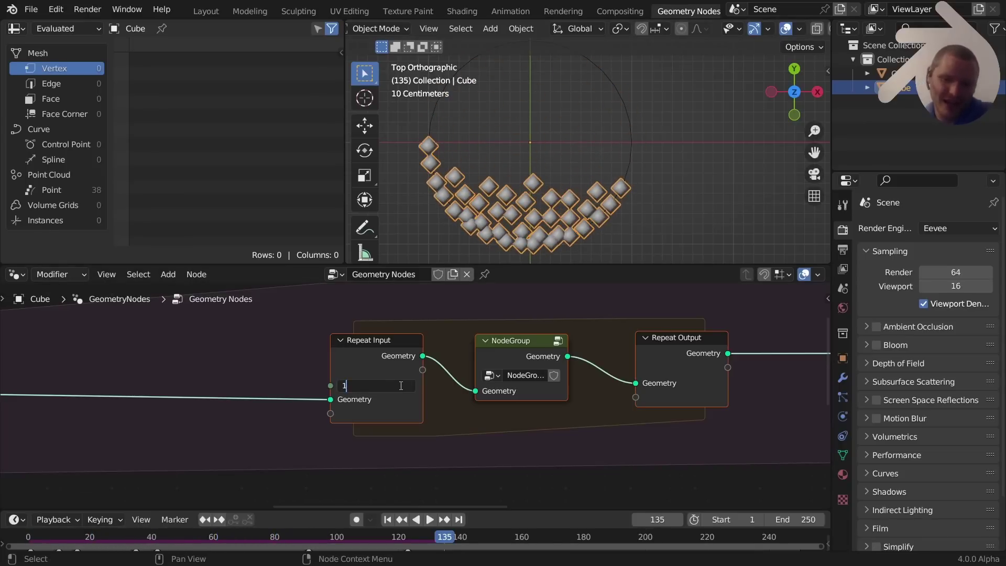
key("shift+Left")
key("space")
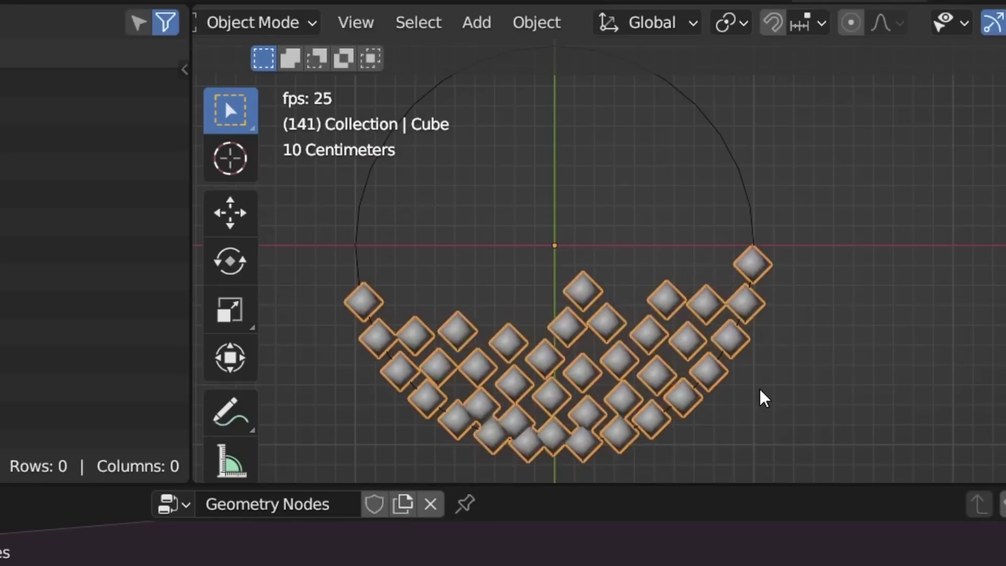
Stop playback, return to the first frame, and advance six frames one by one to examine the initial collisions
key("space")
key("shift+Left")
key("Right")
key("Right")
key("Right")
key("Right")
key("Right")
key("Right")
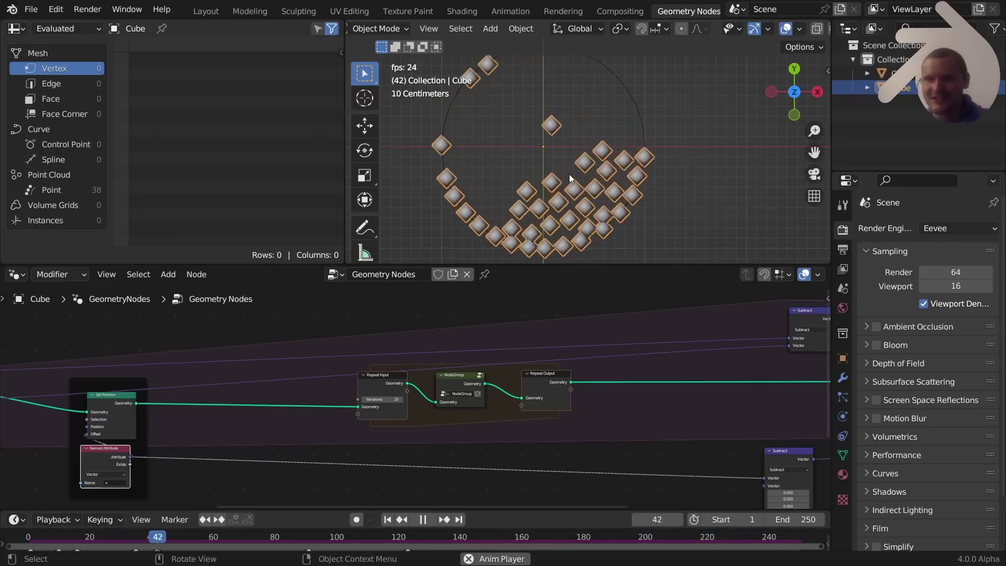
Switch the vector math node fed by the v attribute to Scale with a scale of 0.9, and replay the simulation
left_click(316, 348)
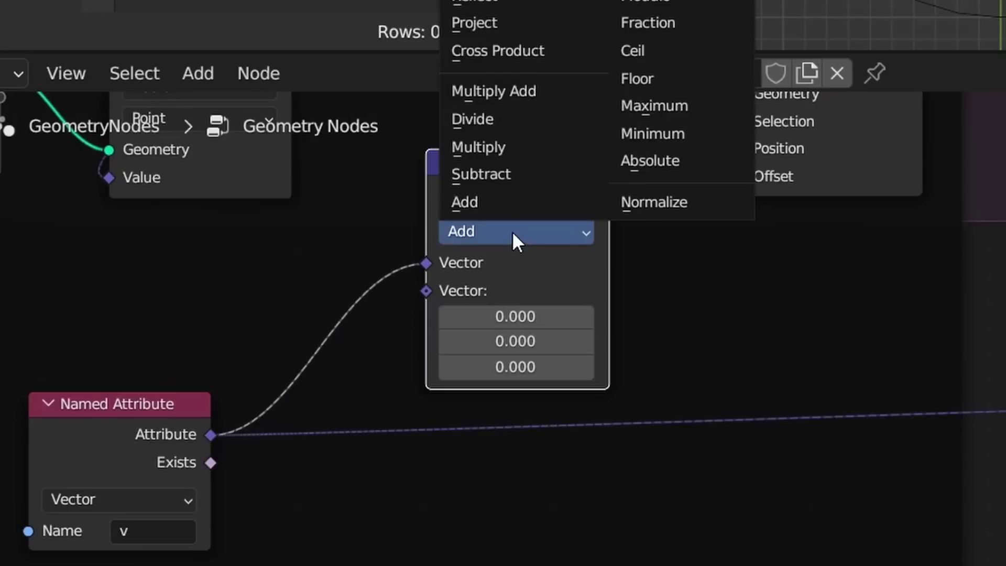
left_click(472, 0)
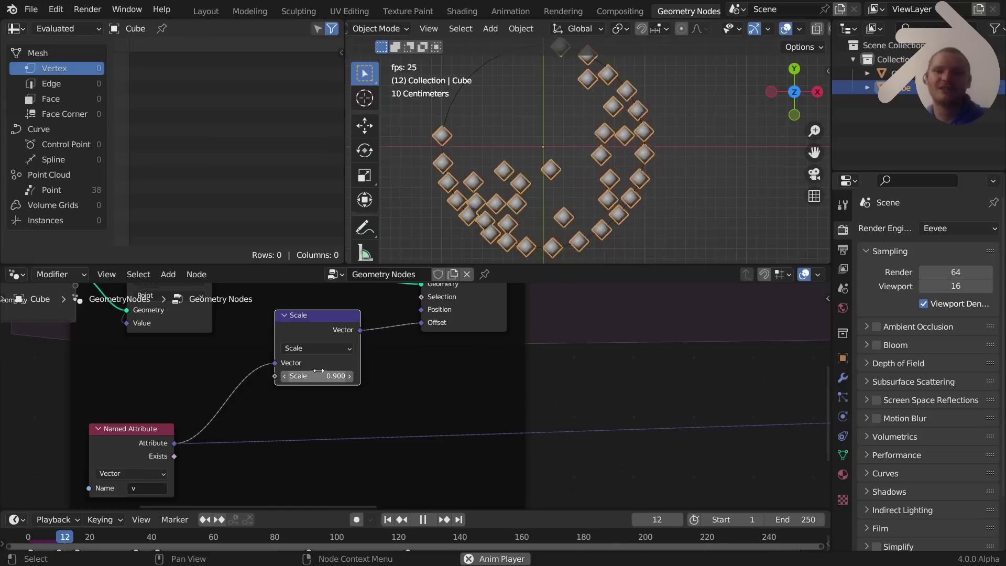
key("shift+Left")
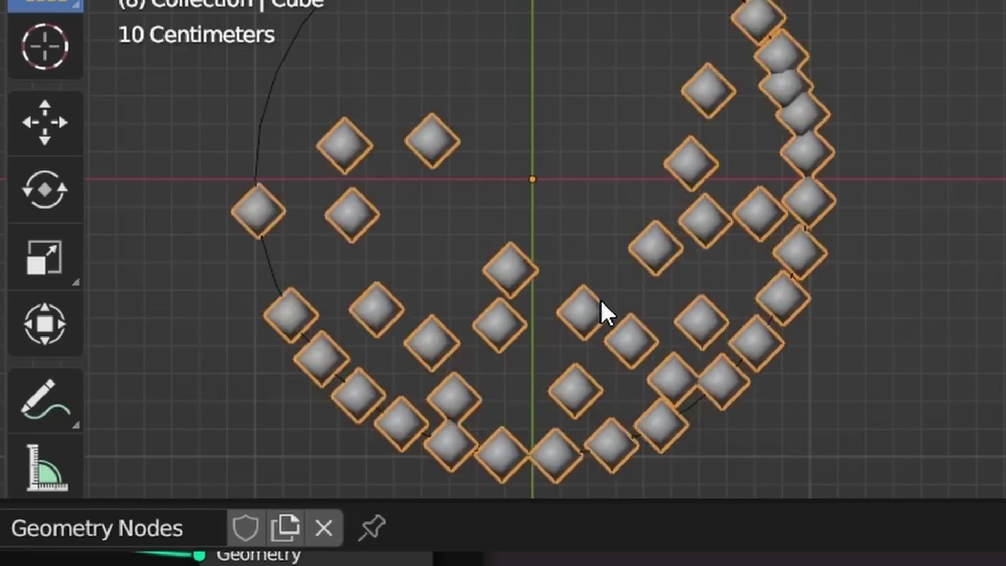
Pause playback, set the velocity Scale node's scale to 0.5, and replay the simulation from the first frame
key("space")
double_click(335, 375)
type(".")
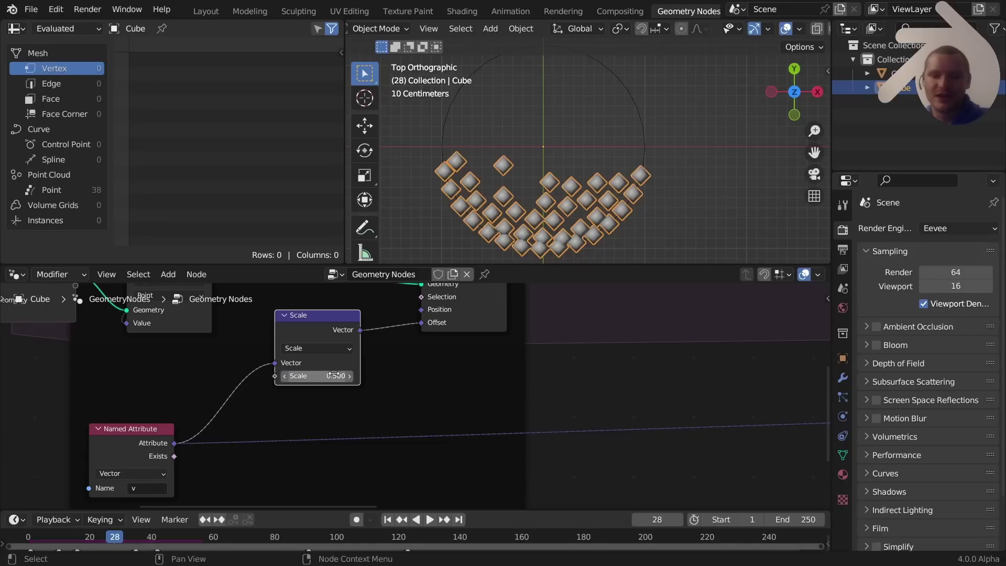
key("space")
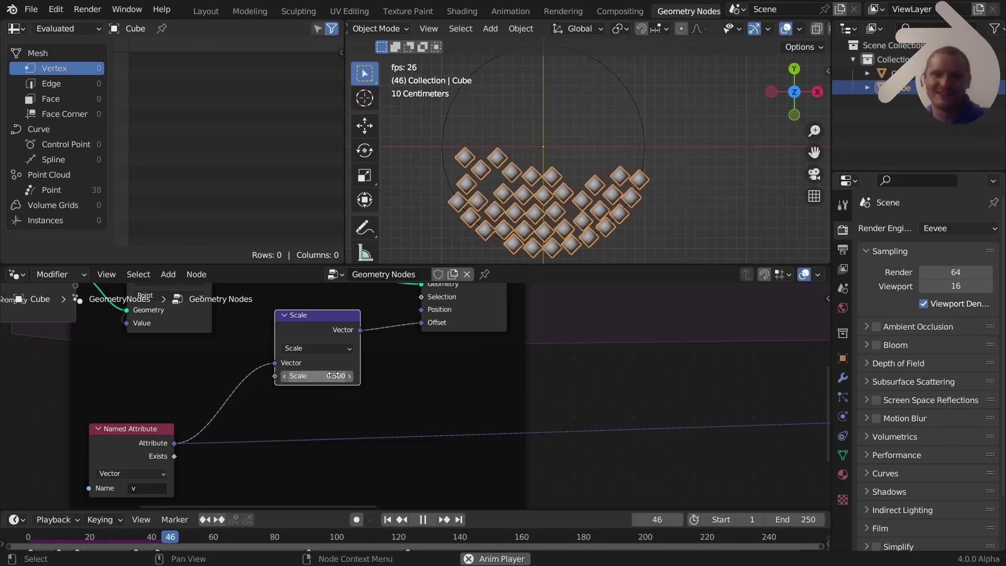
key("shift+Left")
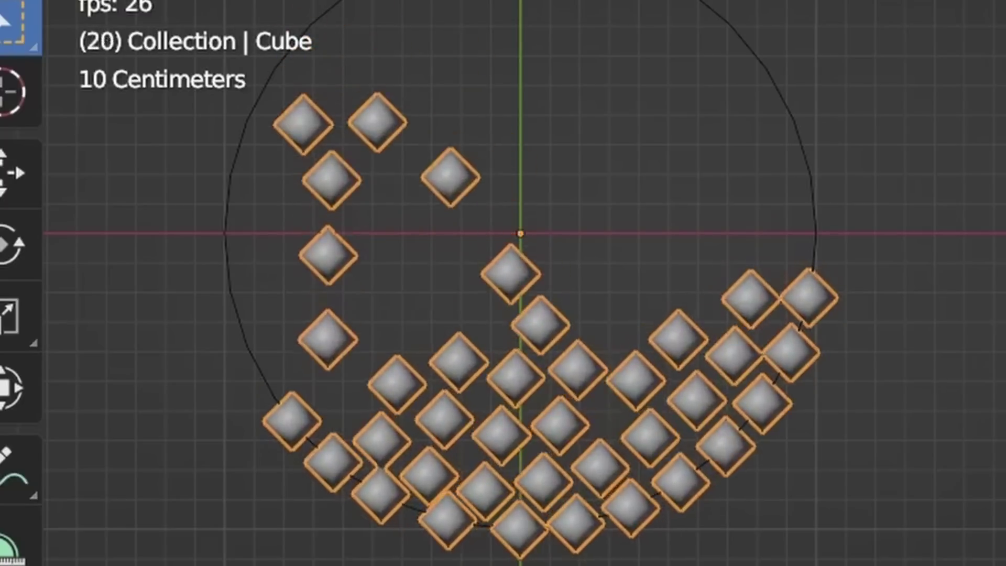
Replay the simulation from the first frame and examine closely how the points settle along the circle's lower edge
key("shift+Left")
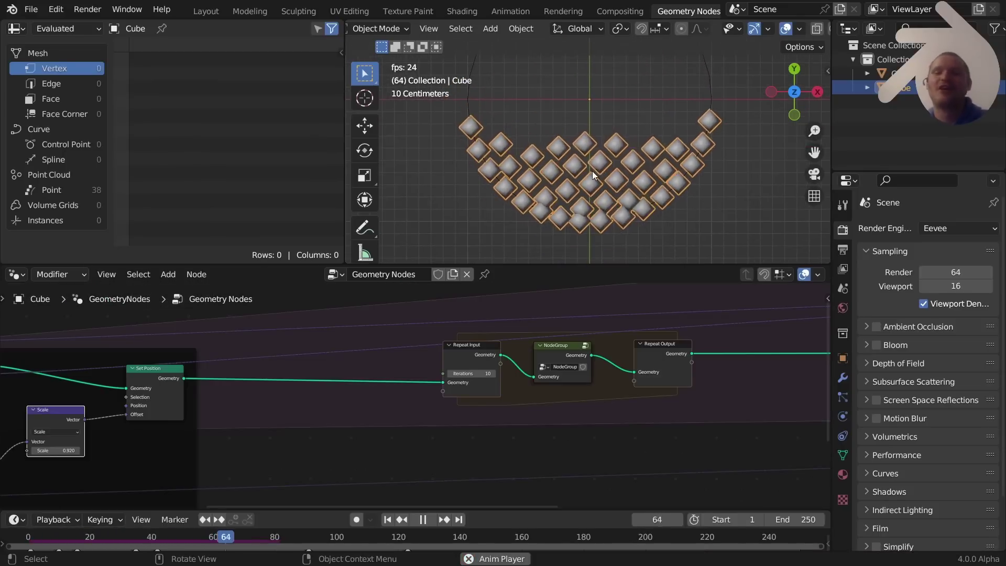
scroll(586, 190, "up", 5)
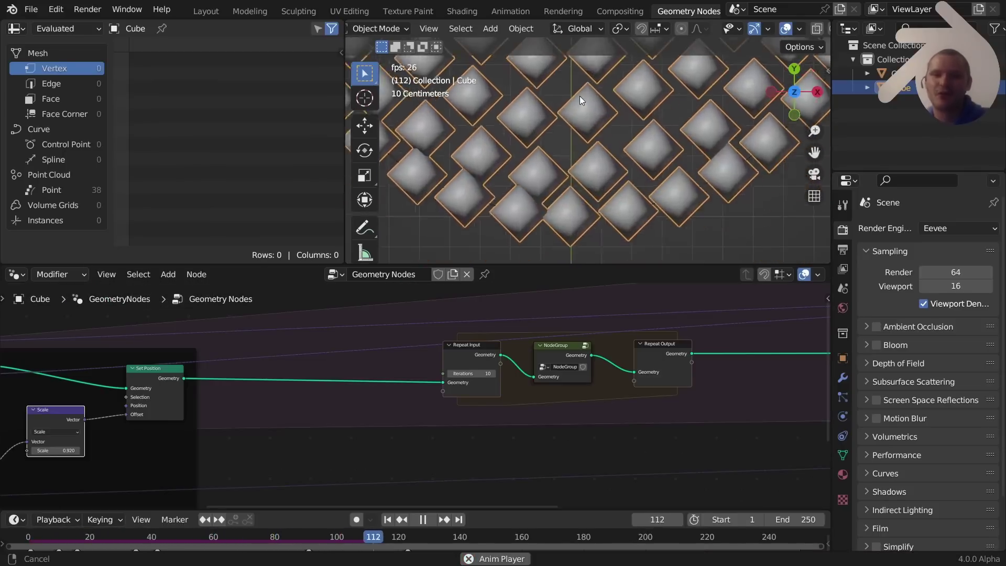
key("space")
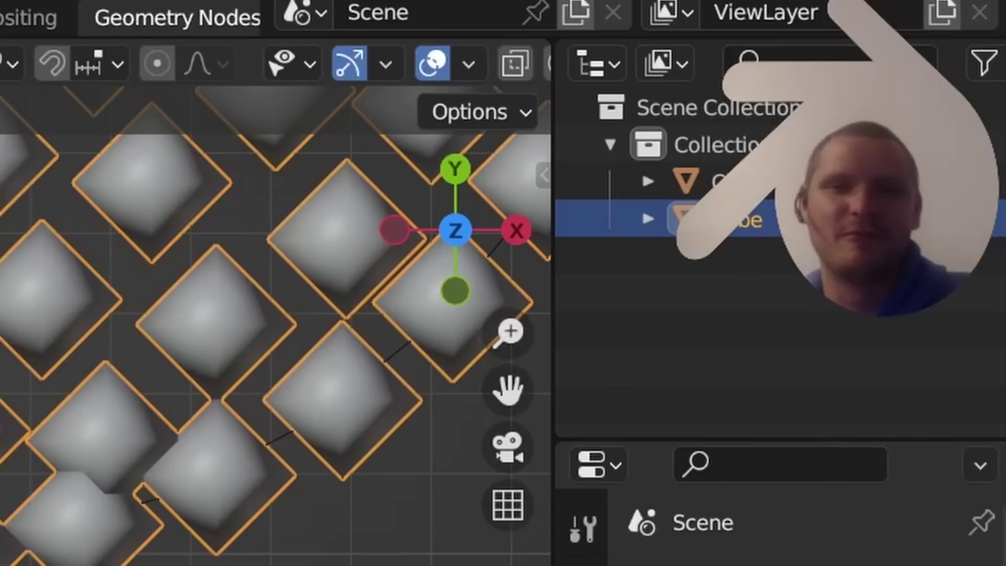
Examine the single-point emitter joined with the Simulation Input geometry and play the simulation
middle_click_drag(399, 378, 477, 371)
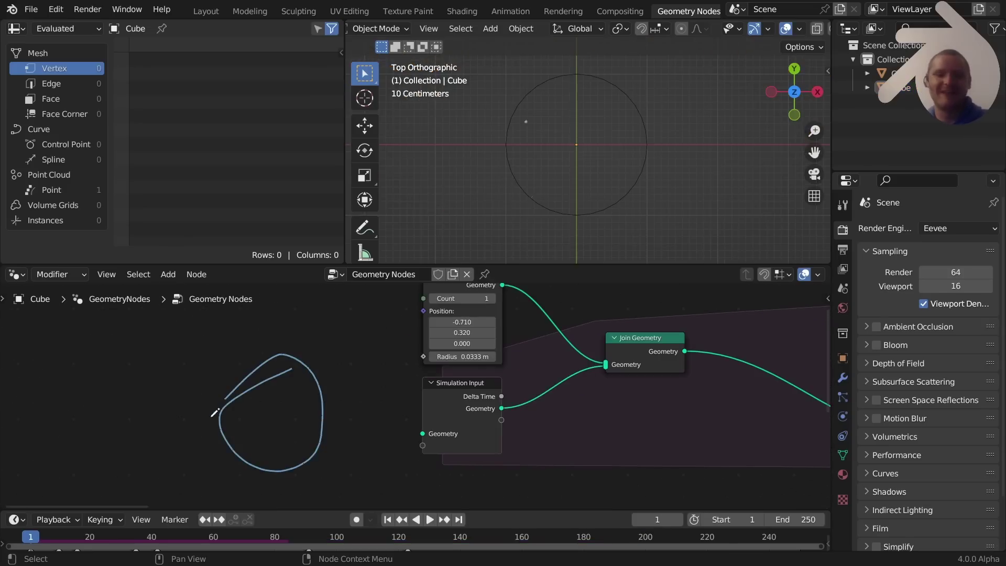
middle_click_drag(513, 377, 440, 419)
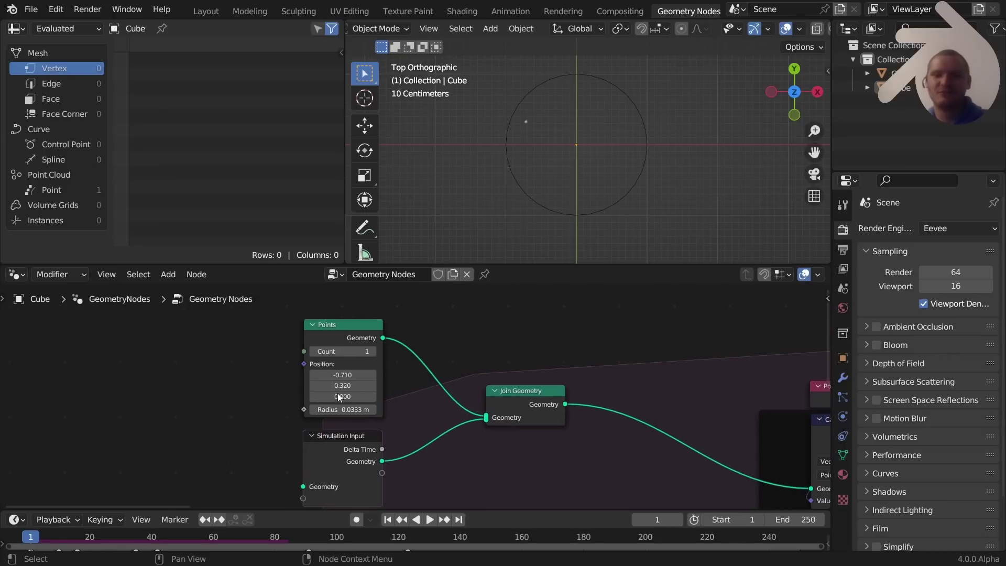
key("space")
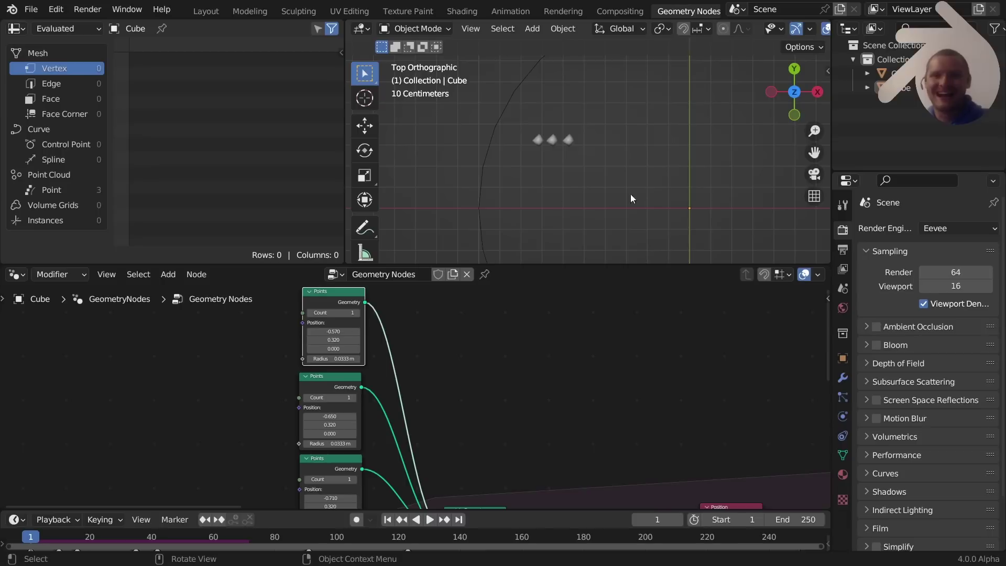
Play the three-emitter simulation in a maximized viewport, examine how the points fill the circle, and restore the normal layout
scroll(574, 158, "down", 1)
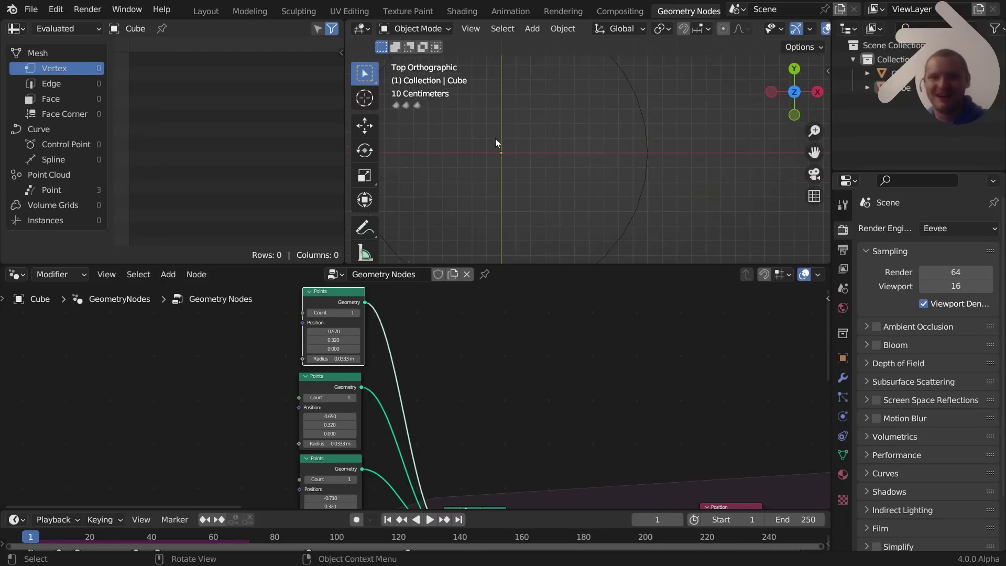
key("ctrl+space")
key("space")
scroll(569, 172, "down", 2)
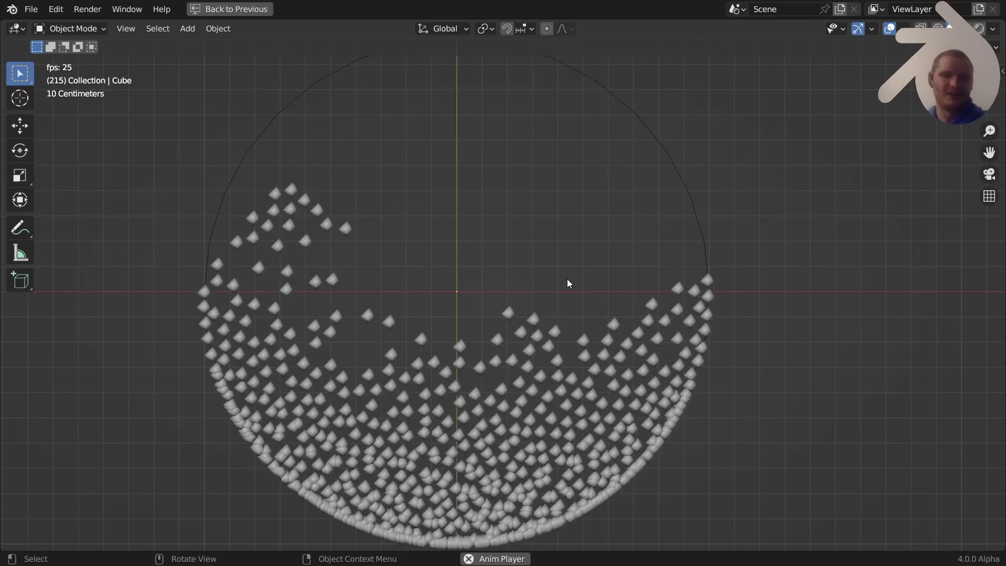
scroll(567, 283, "up", 1)
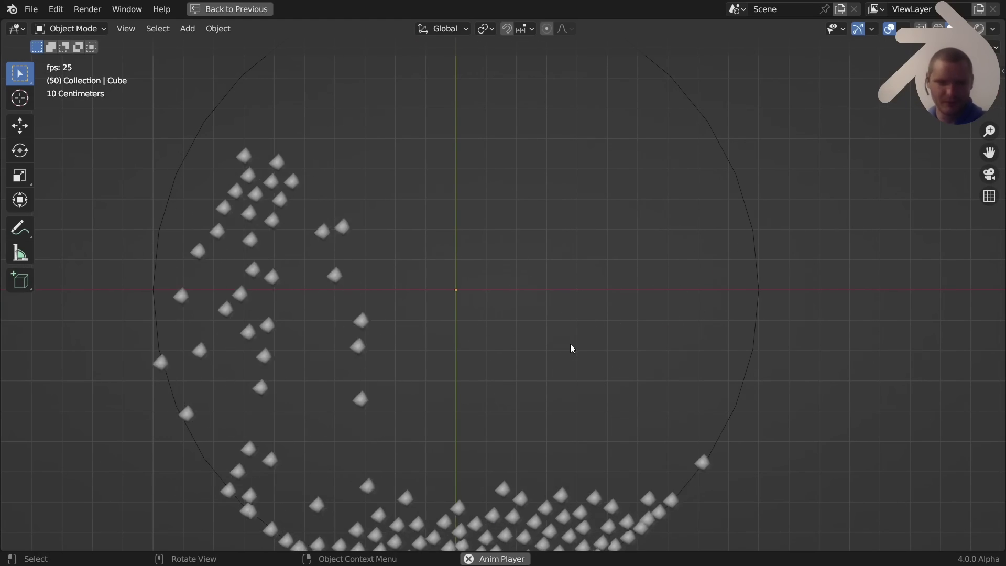
key("ctrl+space")
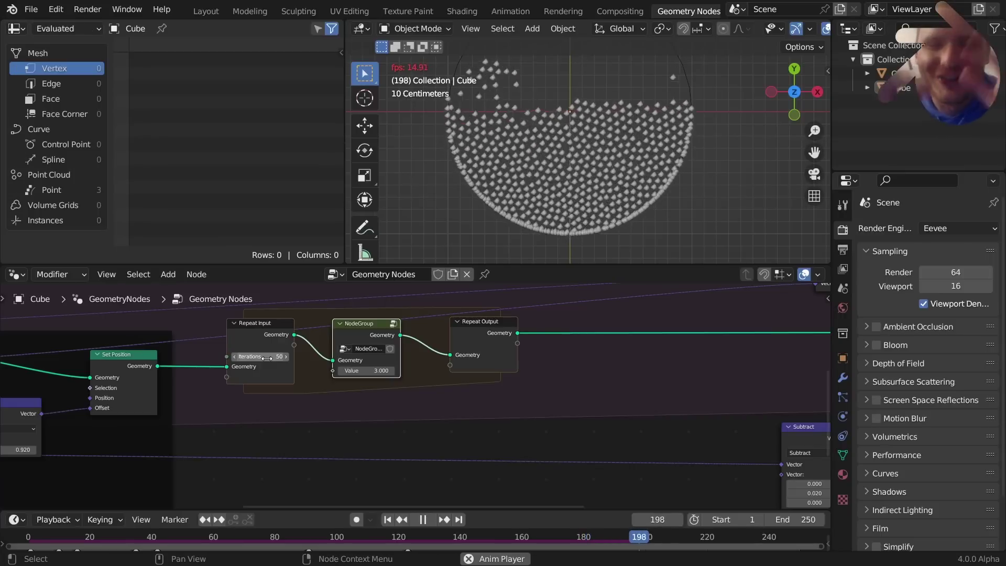